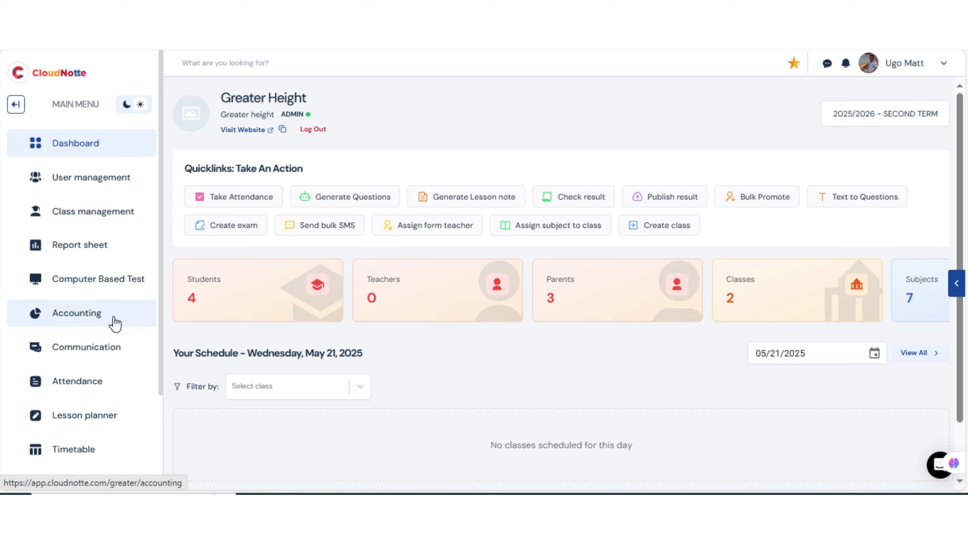
# Step: Open the Computer Based Test question bank for class JSS1 and subject ENGLISH
pyautogui.click(96, 282)
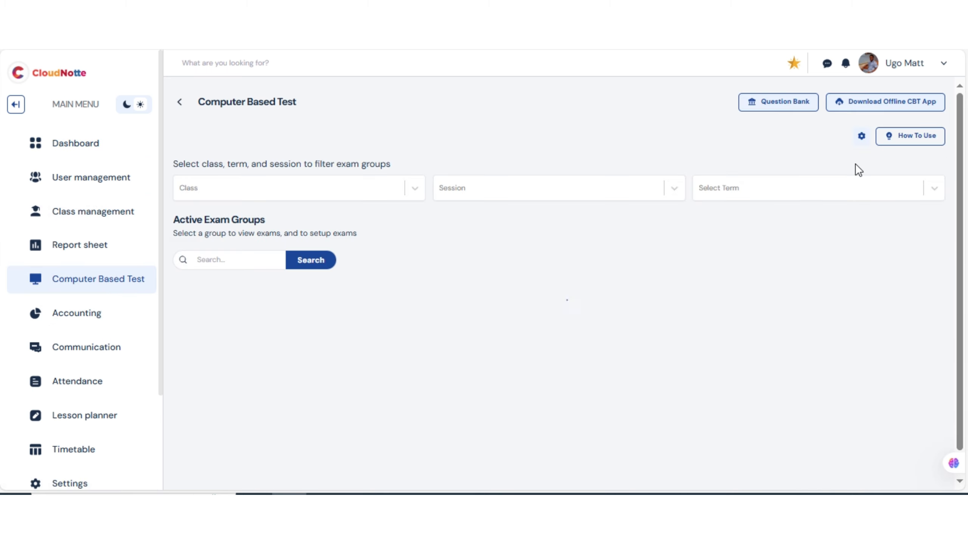
pyautogui.click(785, 103)
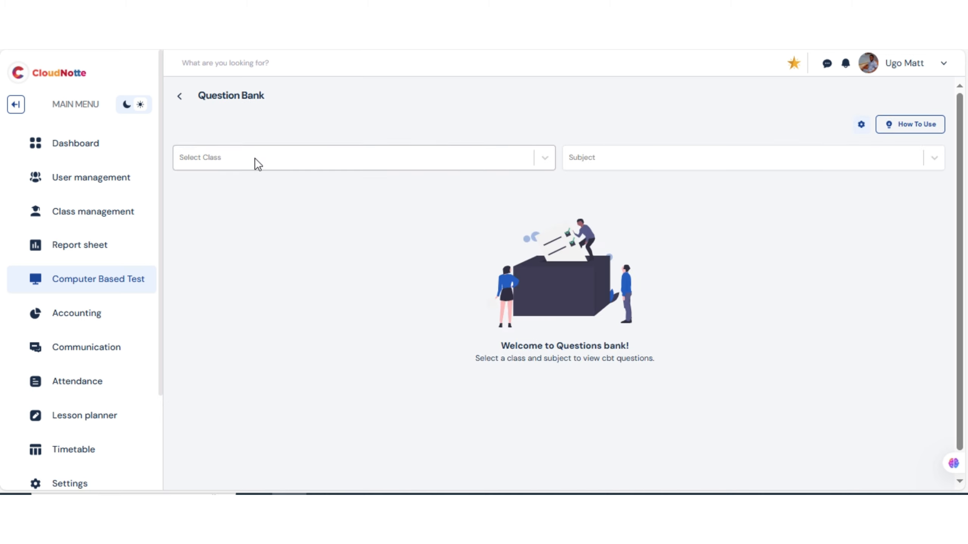
pyautogui.click(255, 160)
pyautogui.click(246, 187)
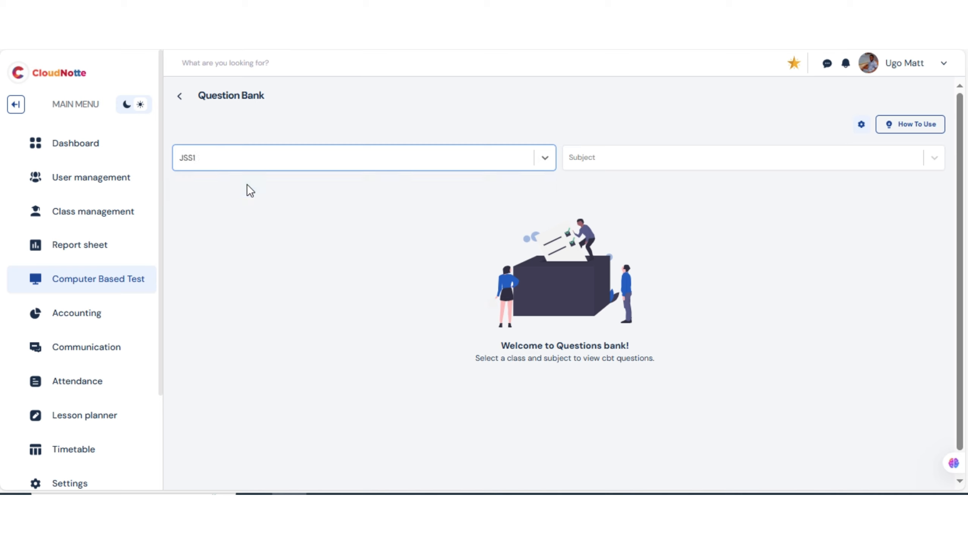
pyautogui.click(596, 156)
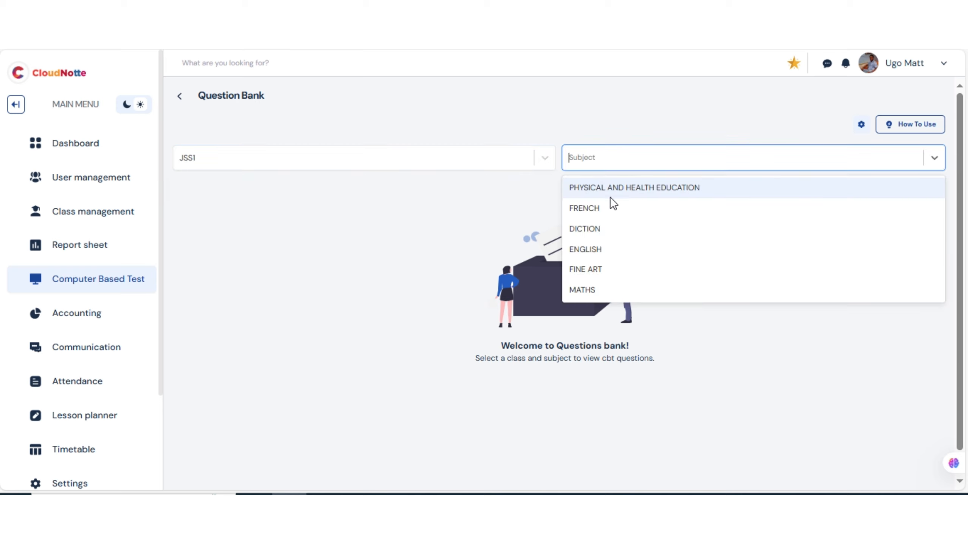
pyautogui.click(610, 248)
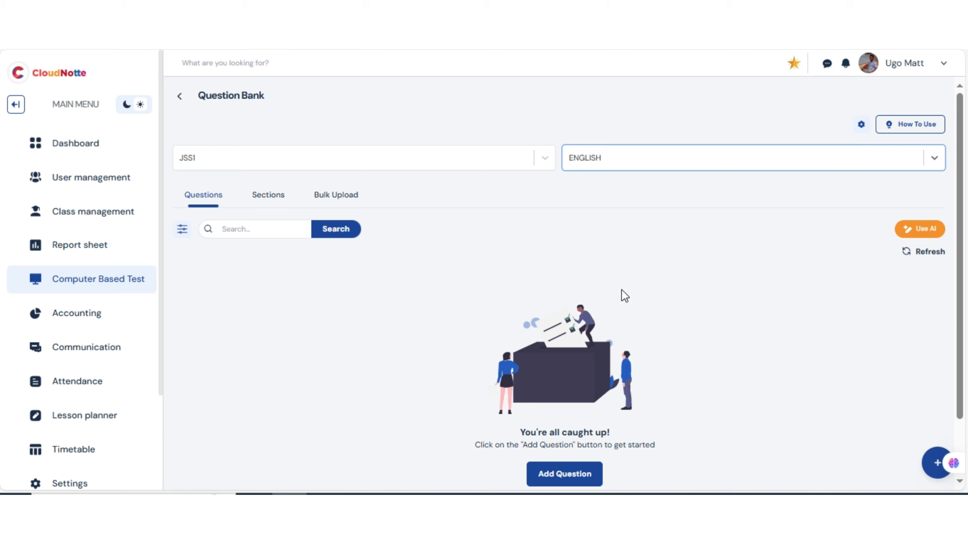
# Step: Add a new blank multiple-choice question to the question bank
pyautogui.click(562, 479)
pyautogui.moveTo(961, 330); pyautogui.dragTo(963, 387)
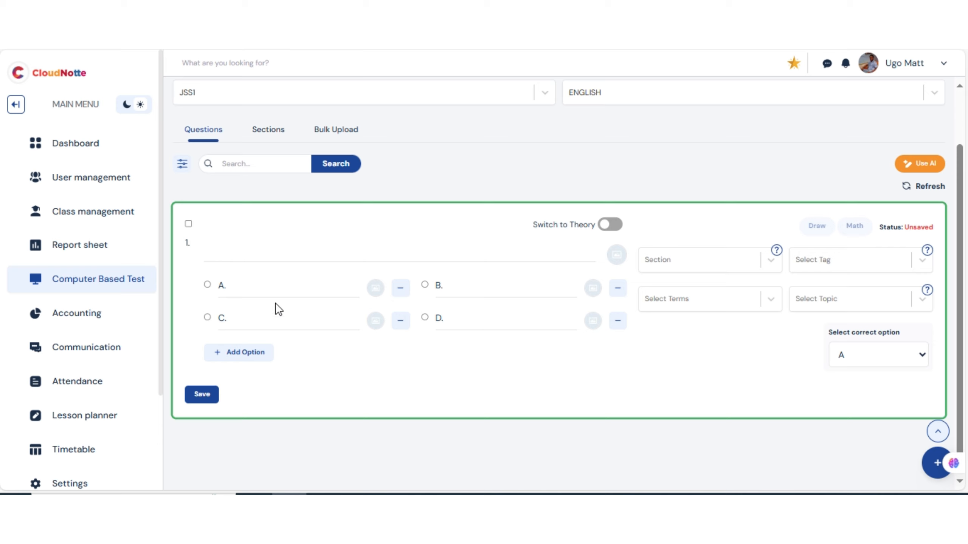
pyautogui.click(224, 258)
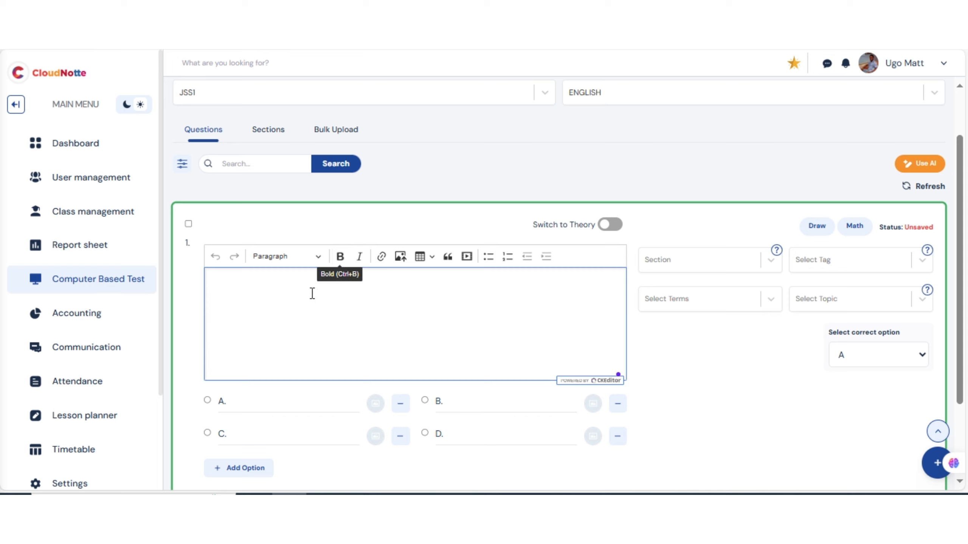
pyautogui.click(521, 170)
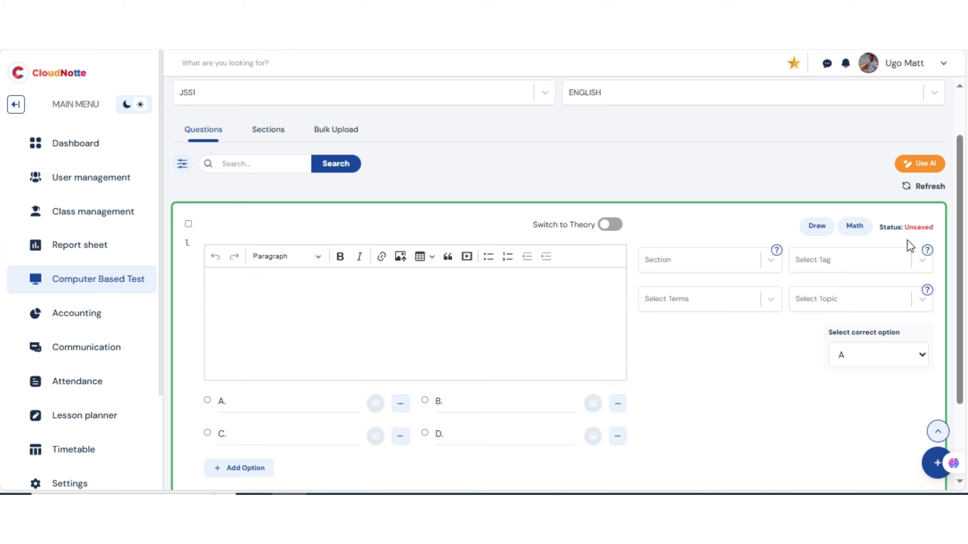
pyautogui.moveTo(959, 221); pyautogui.dragTo(960, 232)
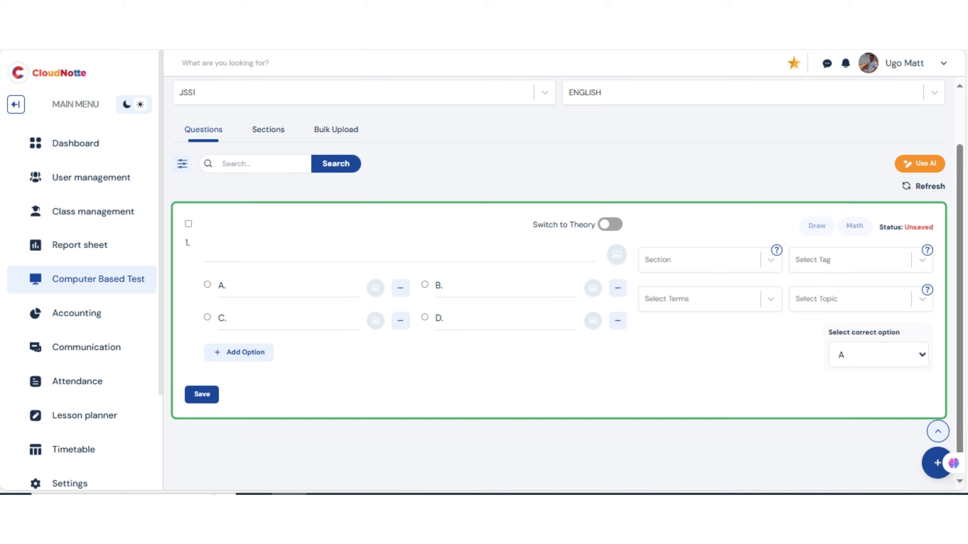
# Step: Enter the question text "Which word is an adjective in the sentence:"
pyautogui.click(330, 258)
pyautogui.click(268, 292)
pyautogui.write('W')
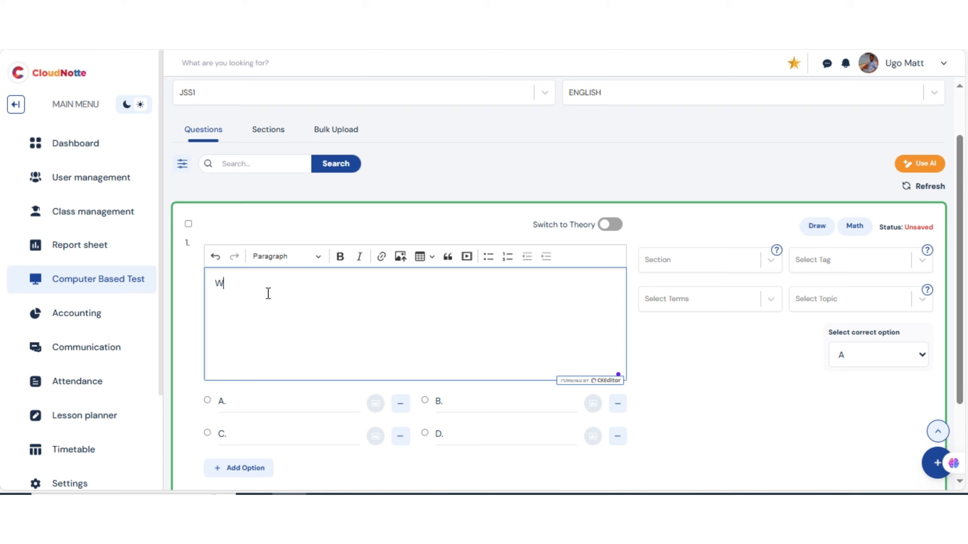
pyautogui.write('hich word is an adejecti')
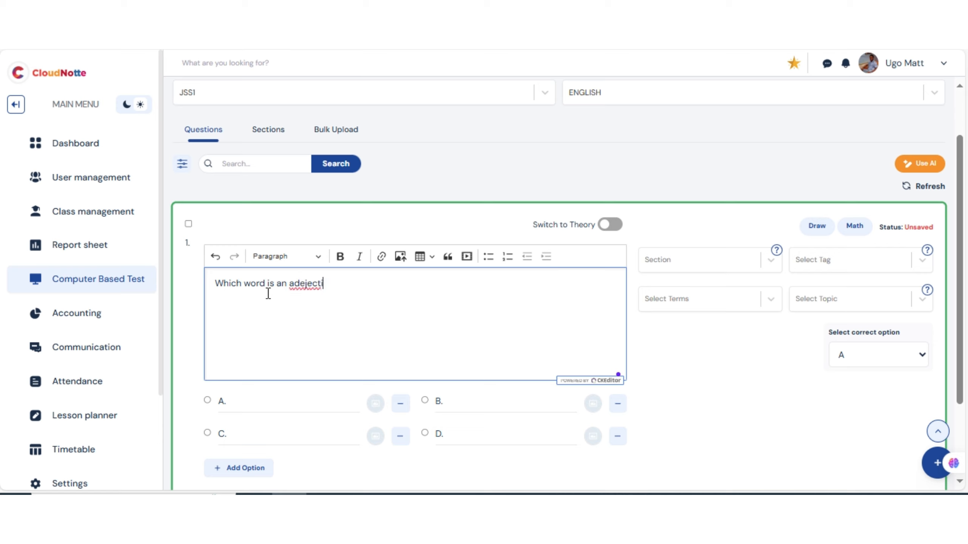
pyautogui.write('ve in the')
pyautogui.press('BackSpace')
pyautogui.press('BackSpace')
pyautogui.press('BackSpace')
pyautogui.press('BackSpace')
pyautogui.press('BackSpace')
pyautogui.press('BackSpace')
pyautogui.press('BackSpace')
pyautogui.press('BackSpace')
pyautogui.press('BackSpace')
pyautogui.press('BackSpace')
pyautogui.press('BackSpace')
pyautogui.press('BackSpace')
pyautogui.press('BackSpace')
pyautogui.press('BackSpace')
pyautogui.press('BackSpace')
pyautogui.write('jective in the sentence:')
# Step: Format the word "adjective" in the question text as bold and italic
pyautogui.click(356, 285)
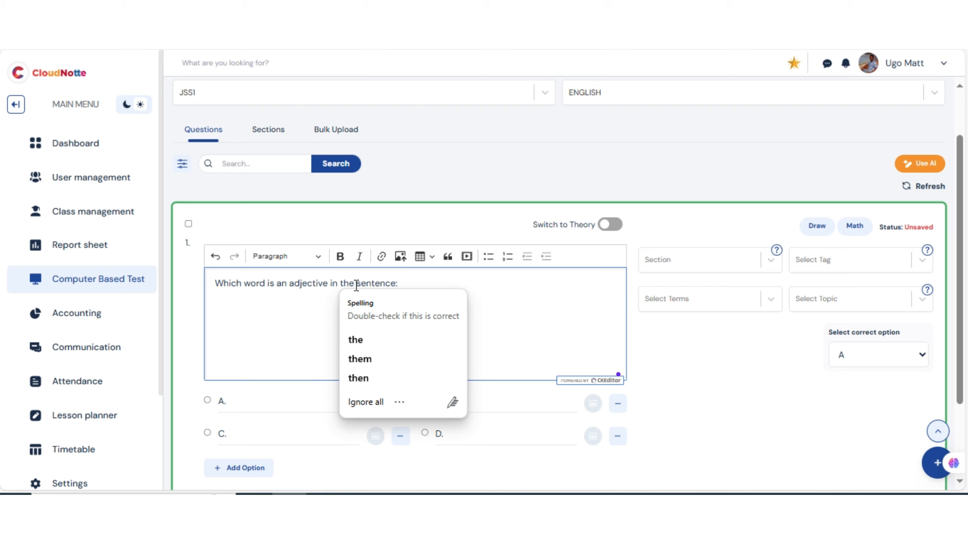
pyautogui.click(327, 285)
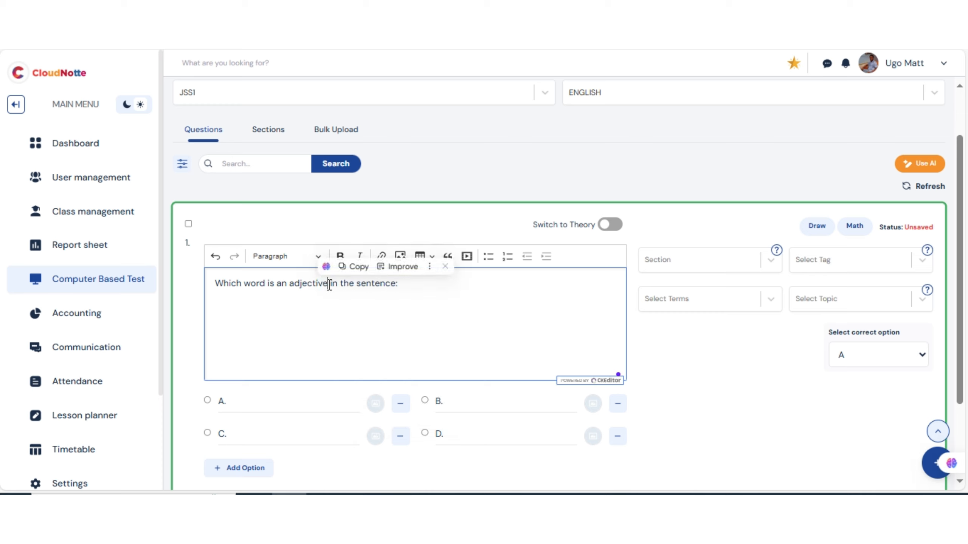
pyautogui.moveTo(328, 284); pyautogui.dragTo(290, 284)
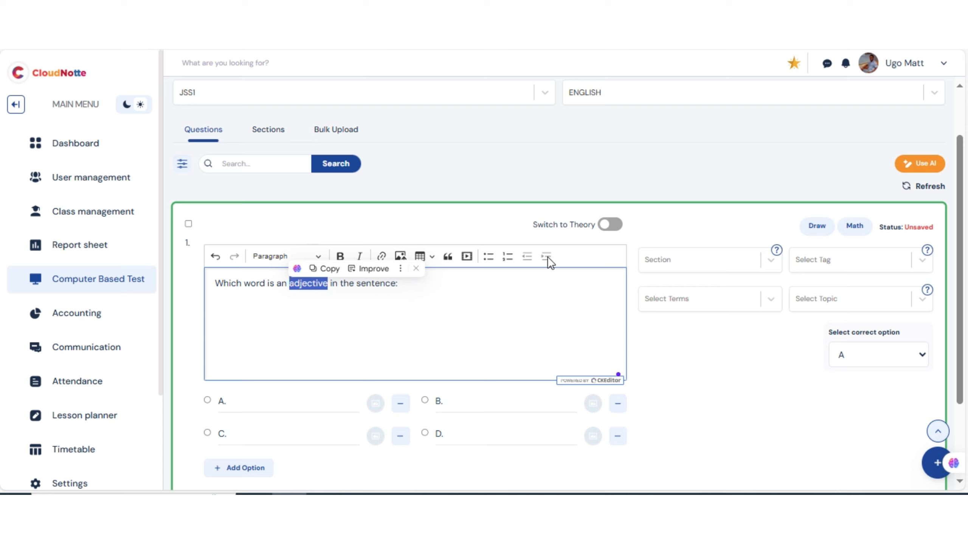
pyautogui.click(341, 256)
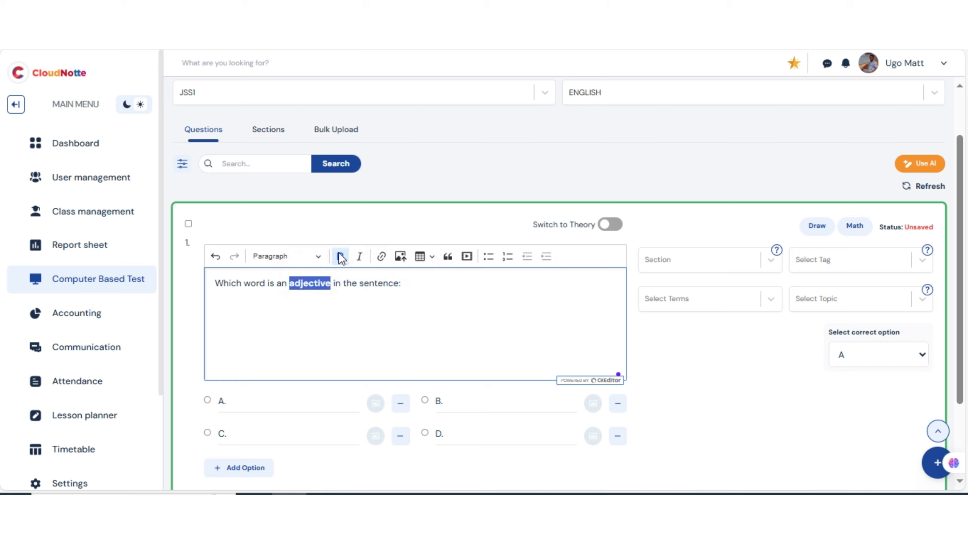
pyautogui.click(360, 258)
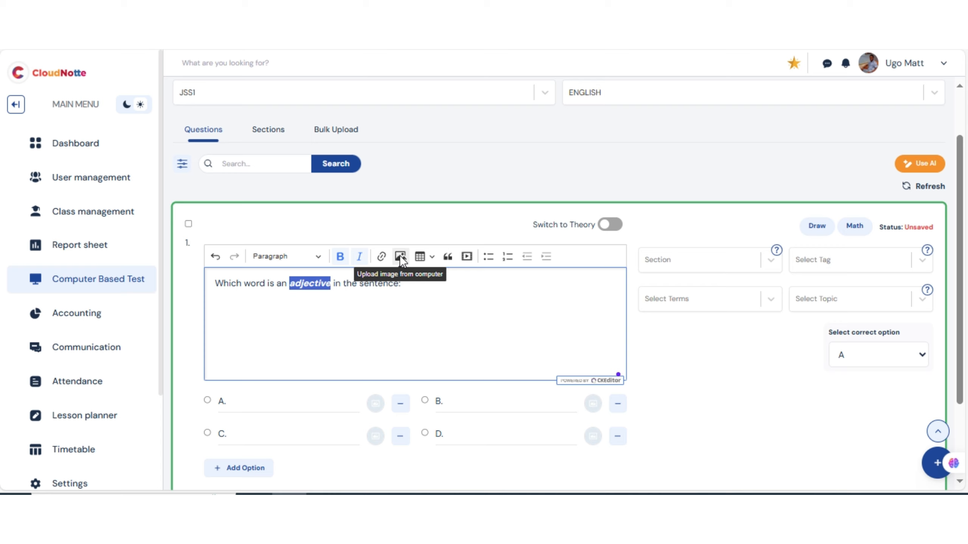
# Step: Add a second line to the question text reading "The Tall man entered the house."
pyautogui.click(405, 293)
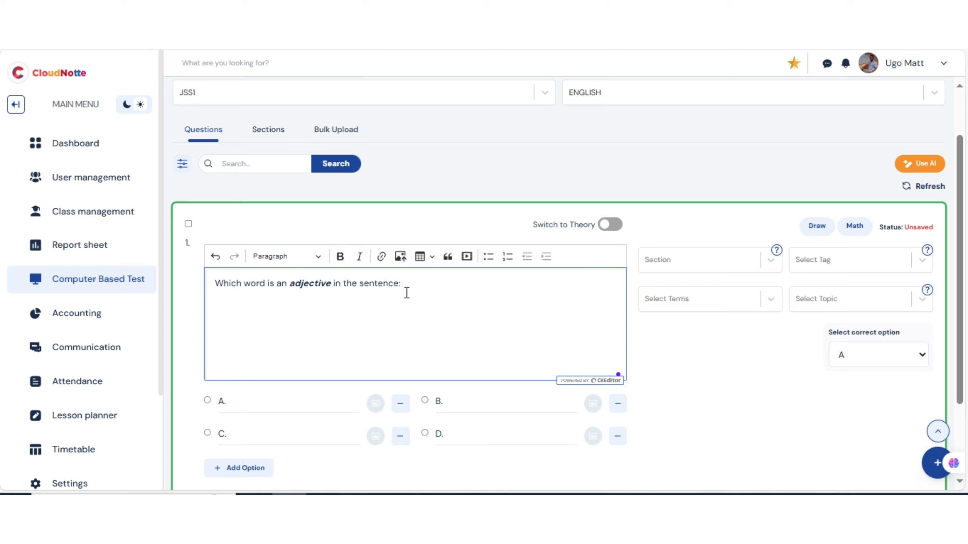
pyautogui.press('Return')
pyautogui.write('The Tall man entered the house.')
pyautogui.click(297, 407)
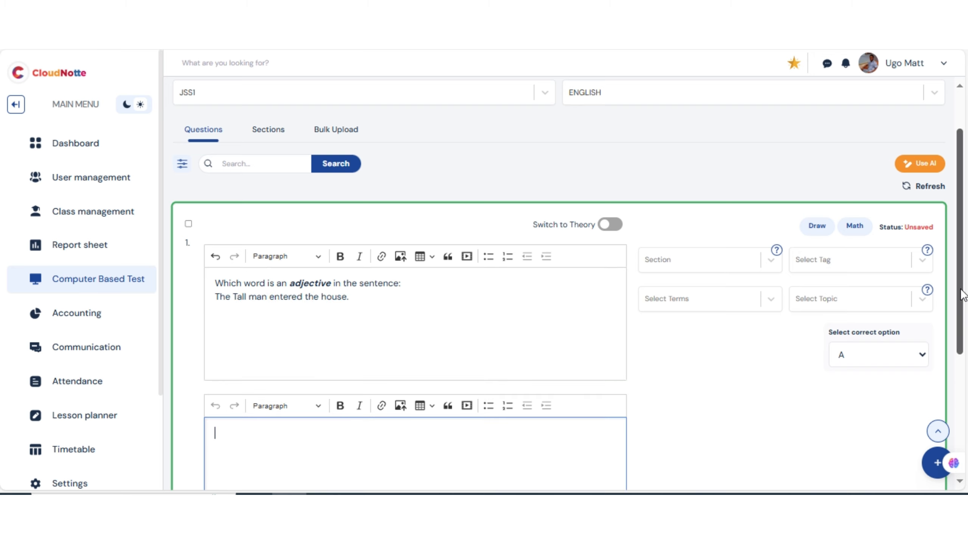
pyautogui.moveTo(961, 294); pyautogui.dragTo(961, 330)
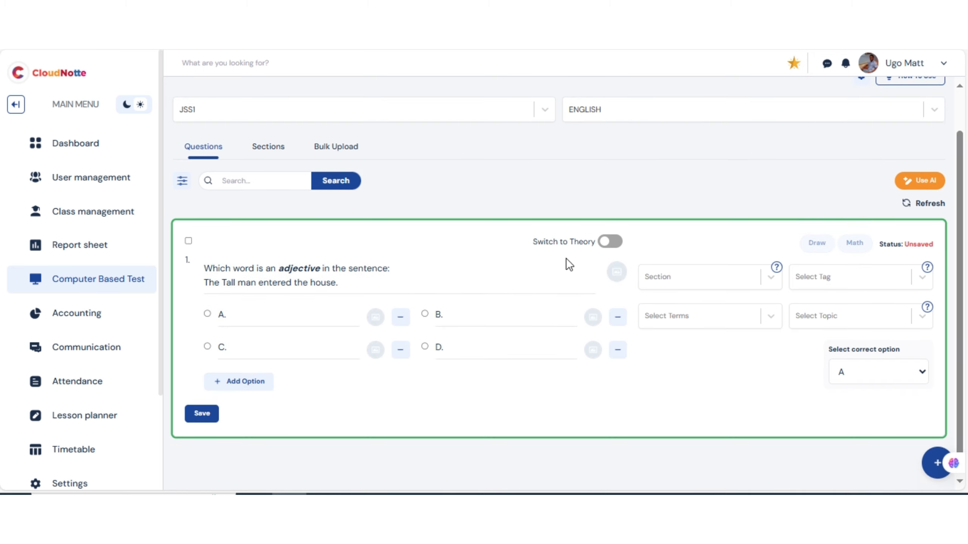
# Step: Fill in the answer options: A "Entered", B "Tall", C "House" and D "Man"
pyautogui.click(237, 322)
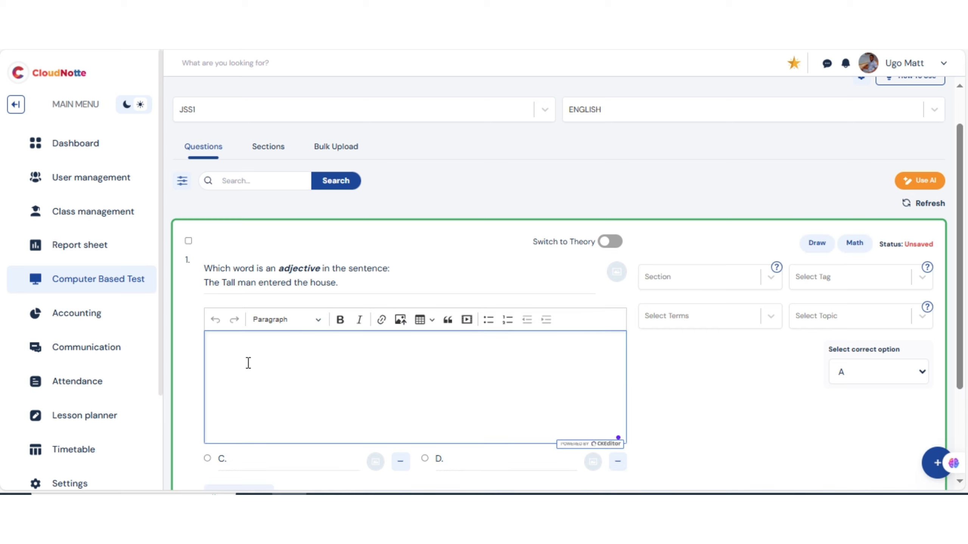
pyautogui.write('E')
pyautogui.write('nered')
pyautogui.press('BackSpace')
pyautogui.press('BackSpace')
pyautogui.press('BackSpace')
pyautogui.press('BackSpace')
pyautogui.write('tered')
pyautogui.click(269, 464)
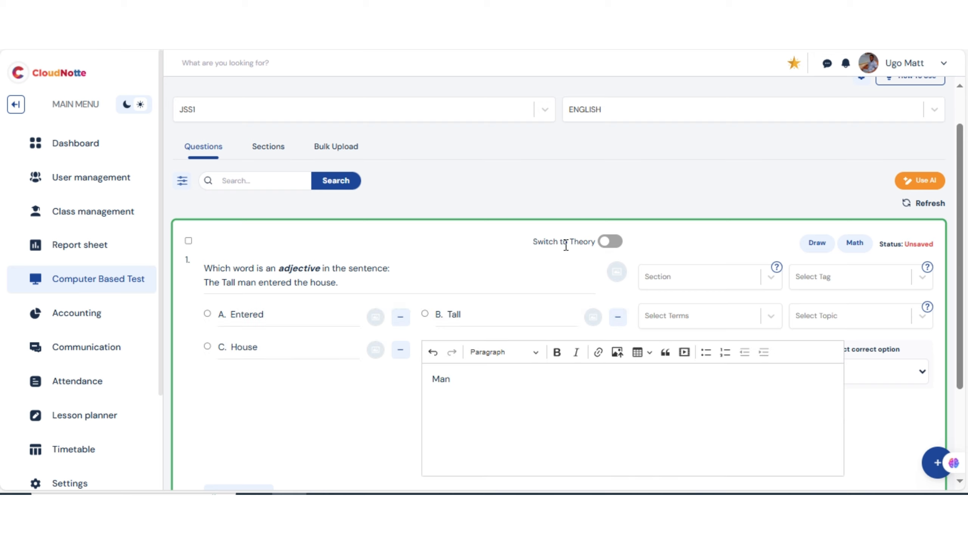
pyautogui.click(549, 268)
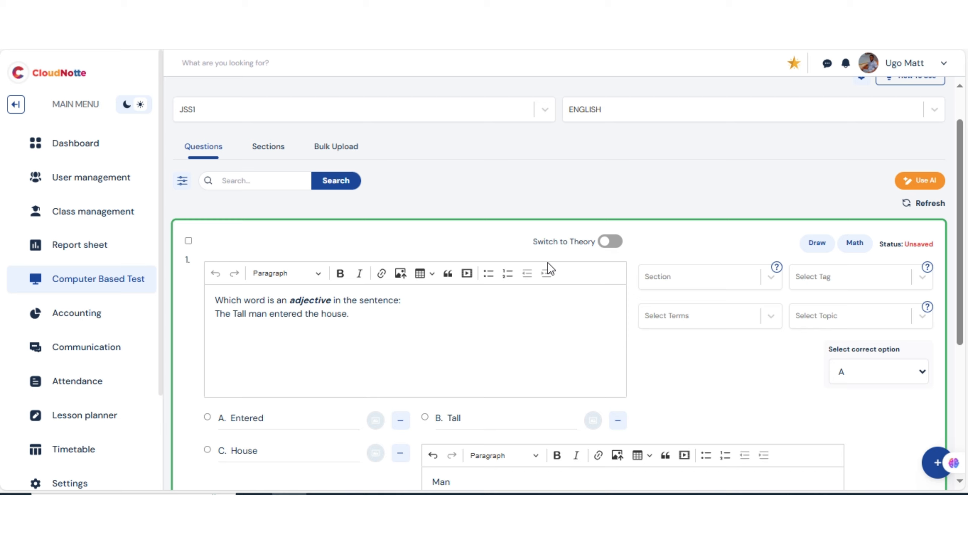
# Step: Assign the question to SECTION C: SYNONYMS with the tag EXAM QUESTIONS and the term SECOND TERM
pyautogui.click(733, 282)
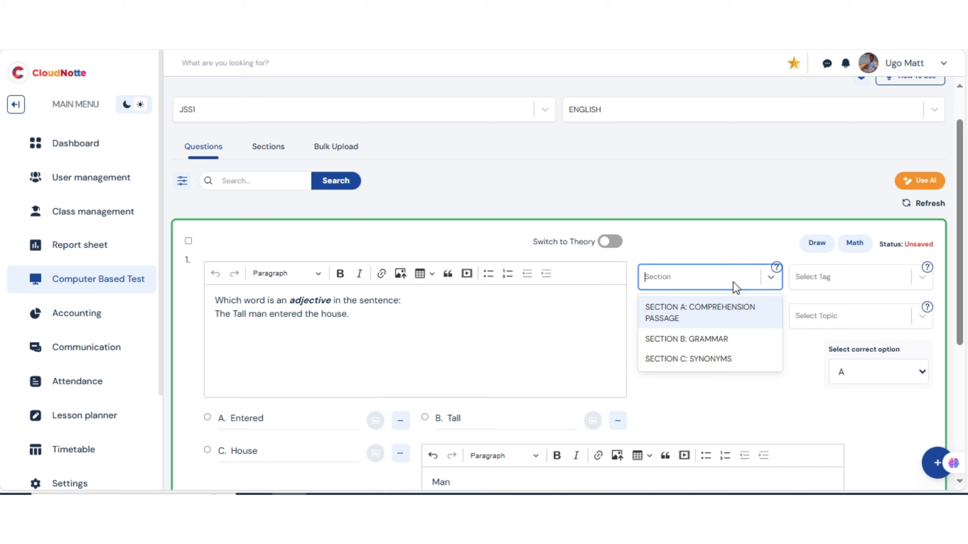
pyautogui.click(711, 360)
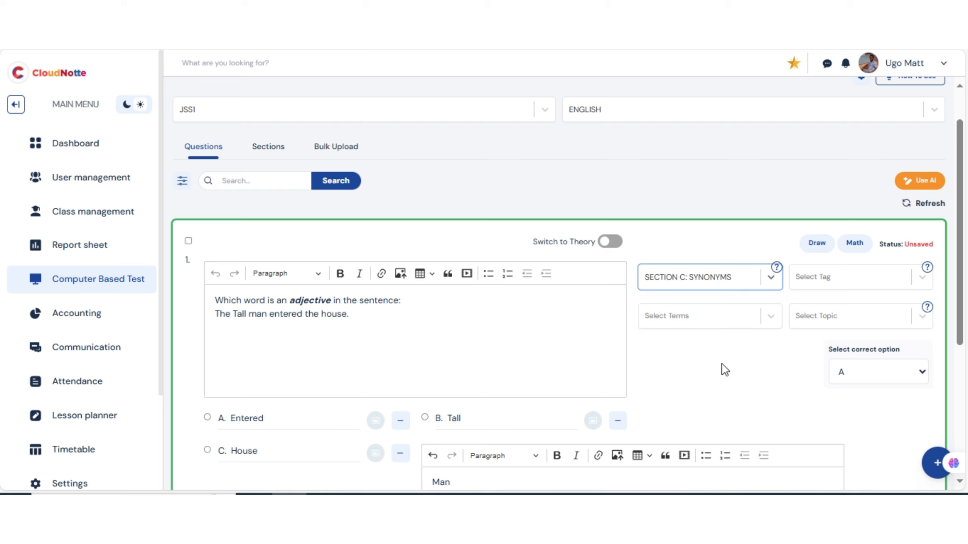
pyautogui.click(862, 278)
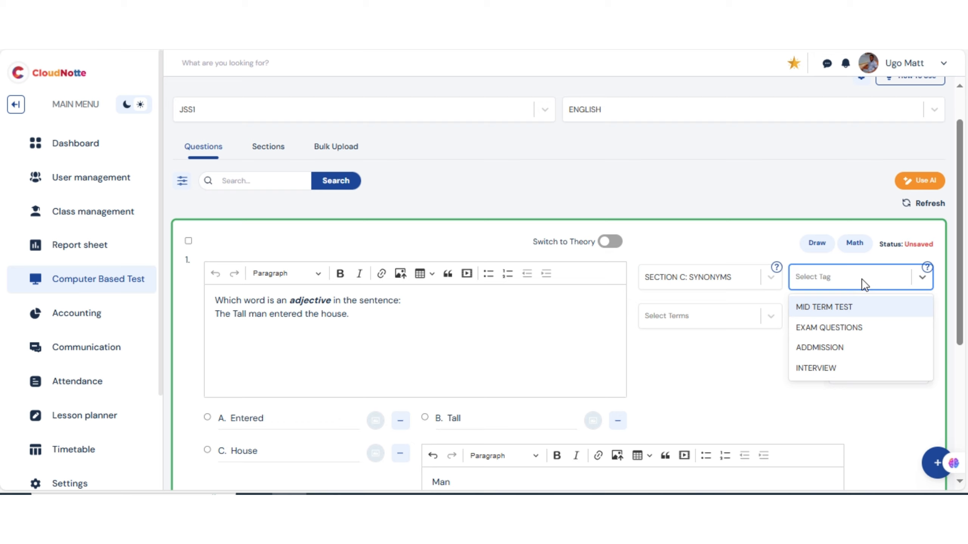
pyautogui.click(859, 327)
pyautogui.click(685, 316)
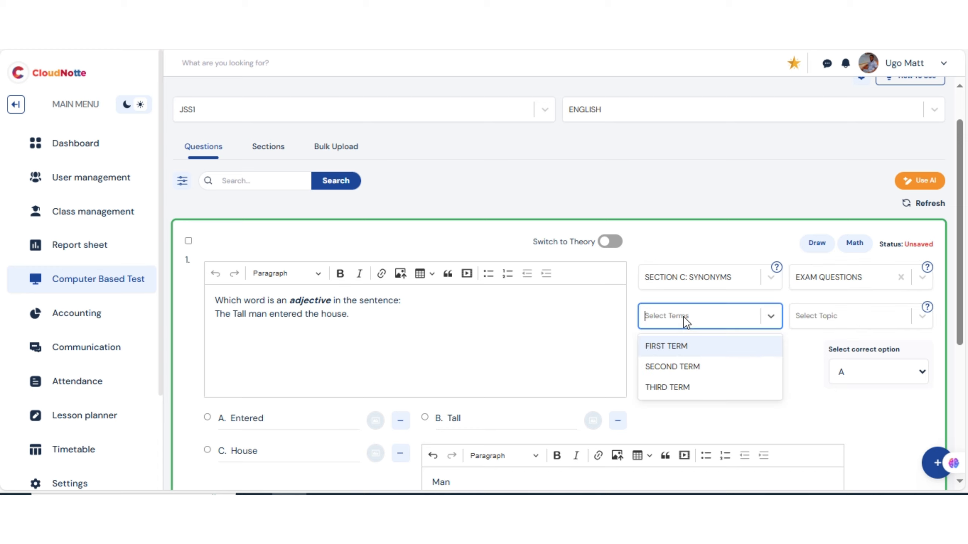
pyautogui.click(672, 368)
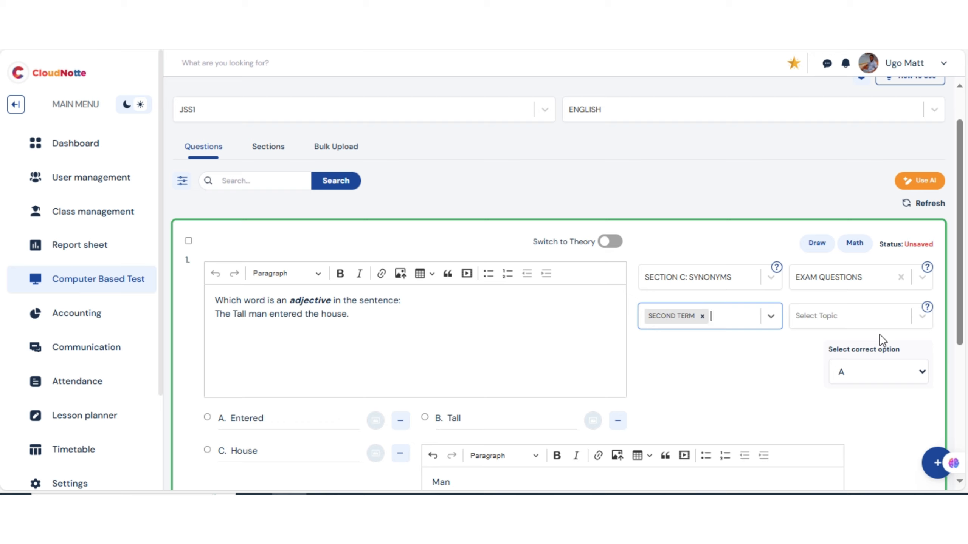
# Step: Set the correct option to B and save the question
pyautogui.click(921, 377)
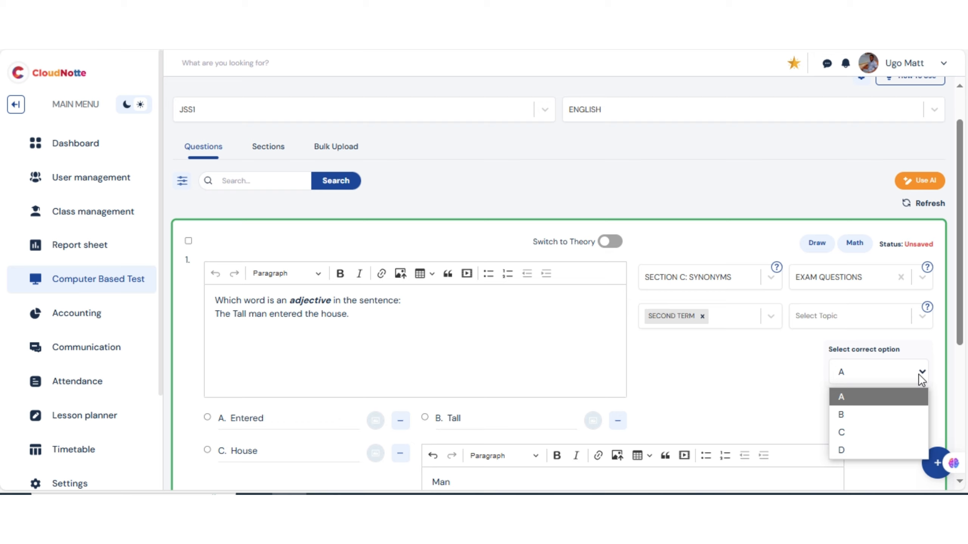
pyautogui.click(922, 398)
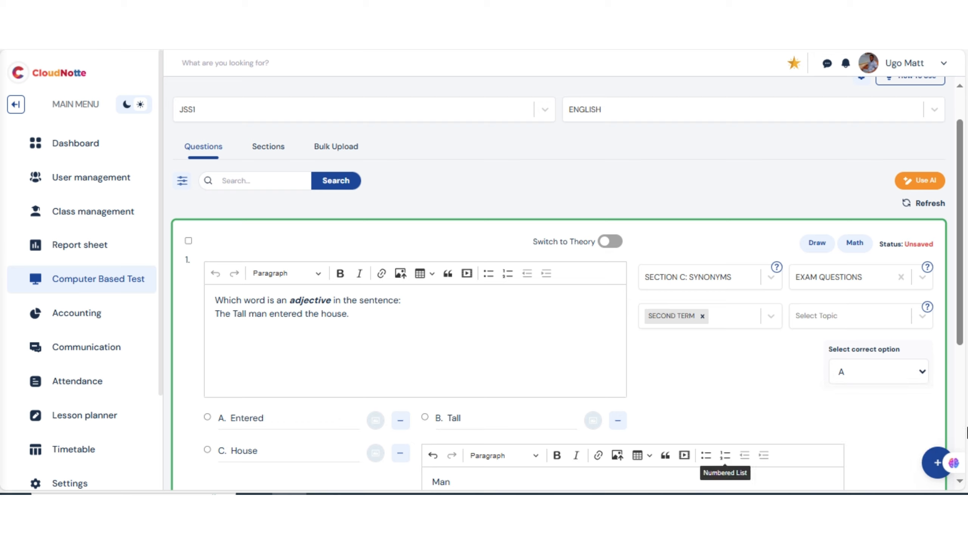
pyautogui.click(866, 379)
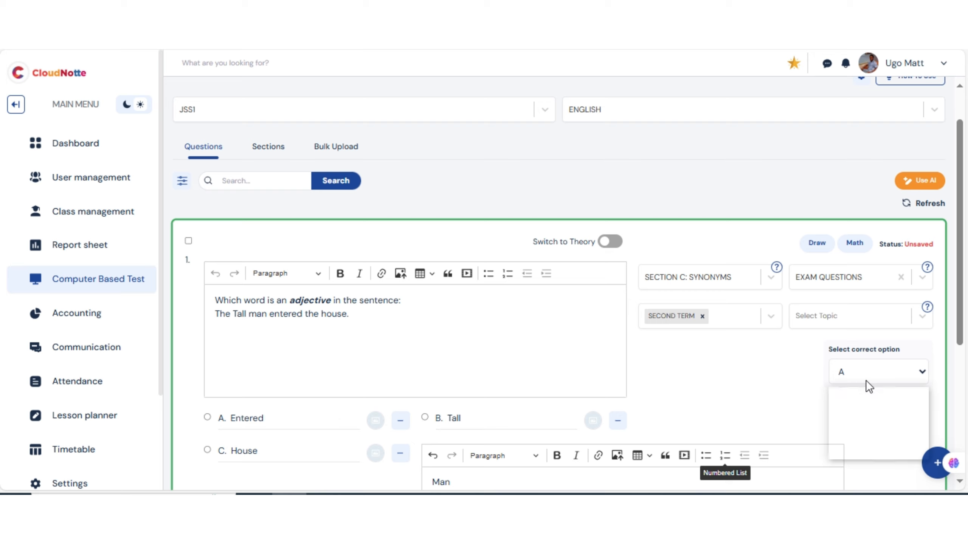
pyautogui.click(849, 413)
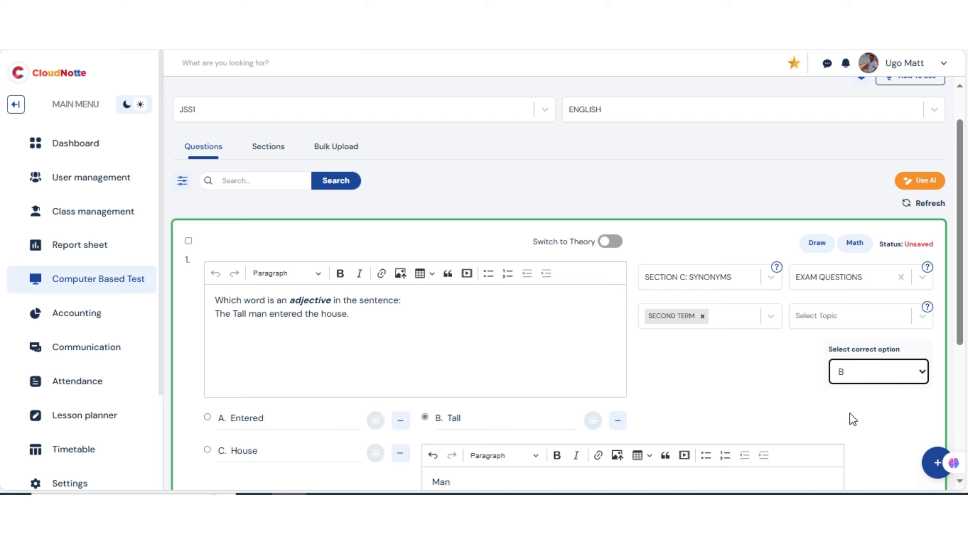
pyautogui.click(730, 401)
pyautogui.moveTo(961, 237); pyautogui.dragTo(963, 279)
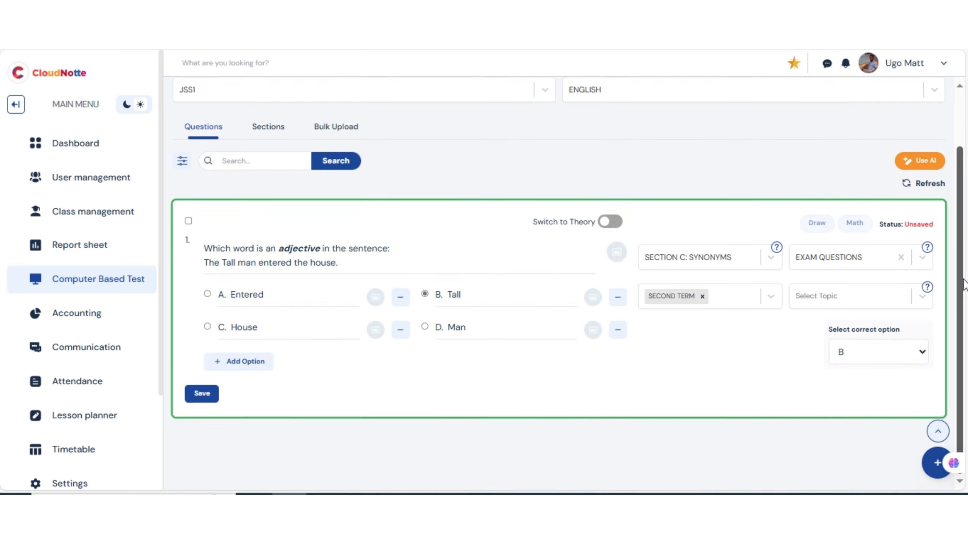
pyautogui.click(202, 396)
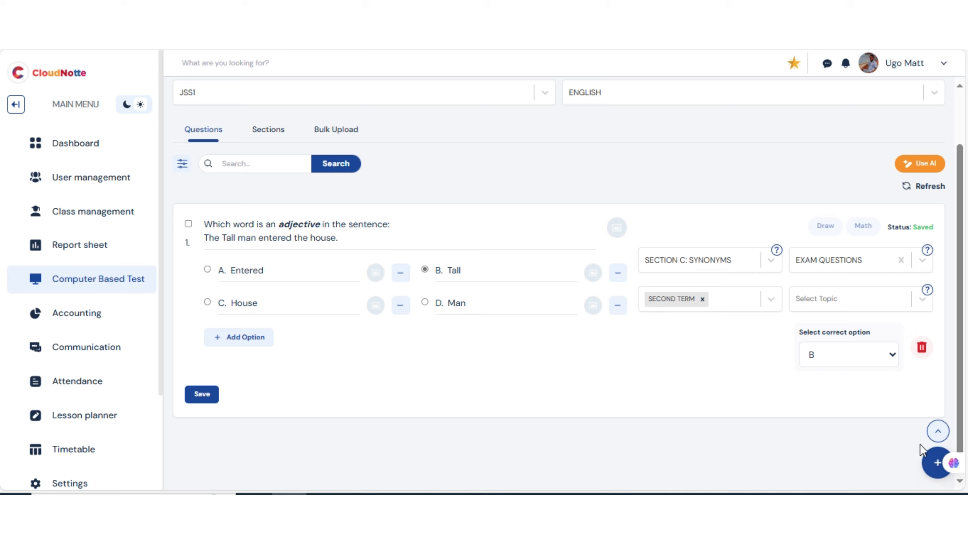
# Step: Add another question, "Choose the correct verb to complete the sentence: She ________ to school every day.", with options go, goes, gone and going
pyautogui.click(931, 471)
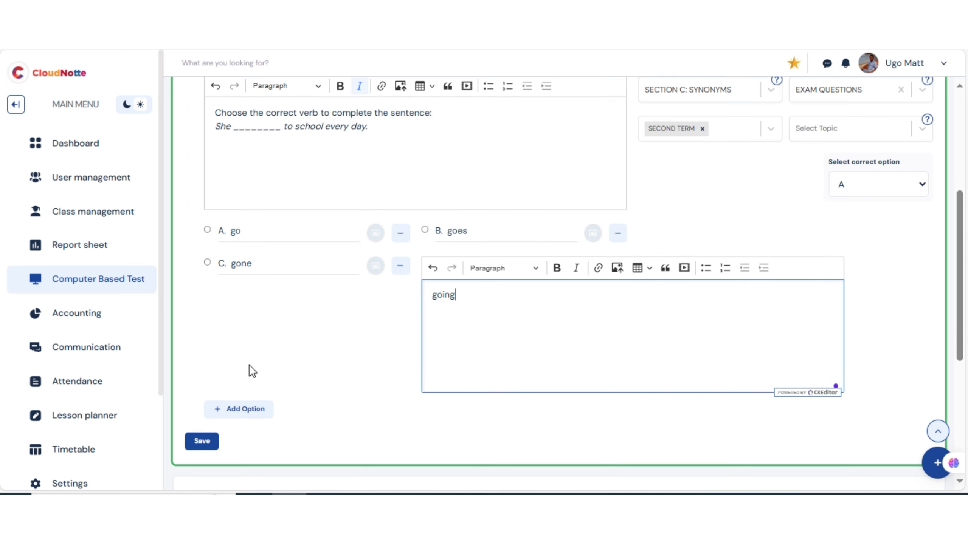
pyautogui.click(248, 366)
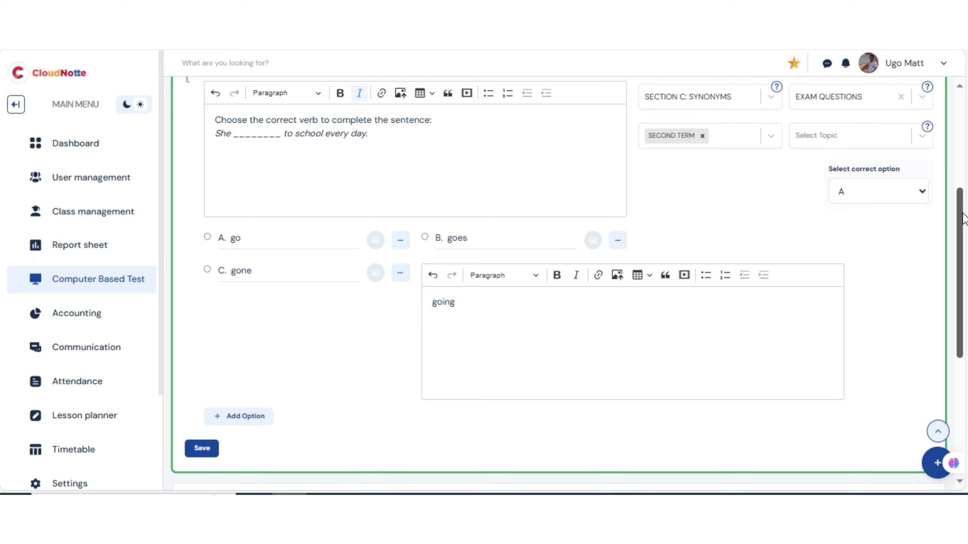
# Step: Insert the image Untitled design (2) from Downloads above the text of the "Choose the correct verb" question
pyautogui.moveTo(966, 207); pyautogui.dragTo(964, 141)
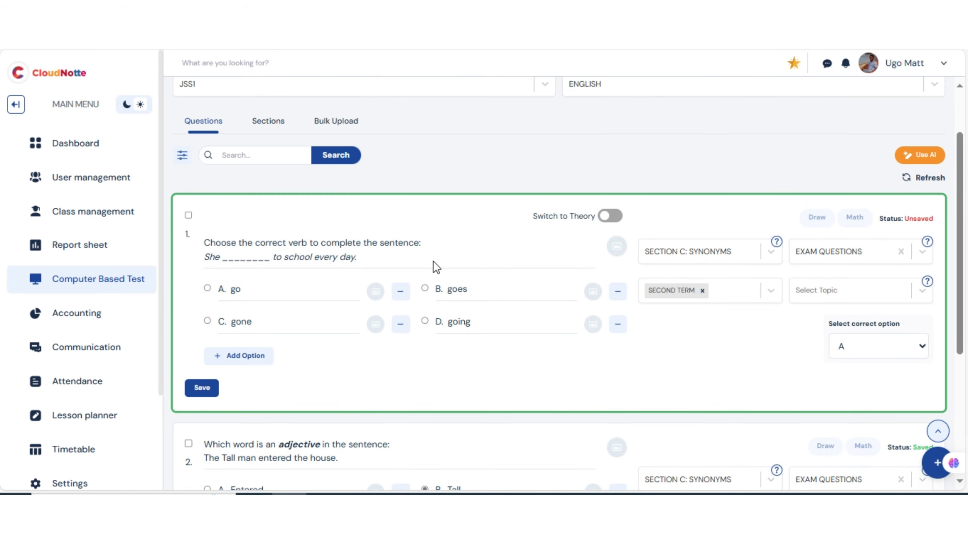
pyautogui.click(316, 244)
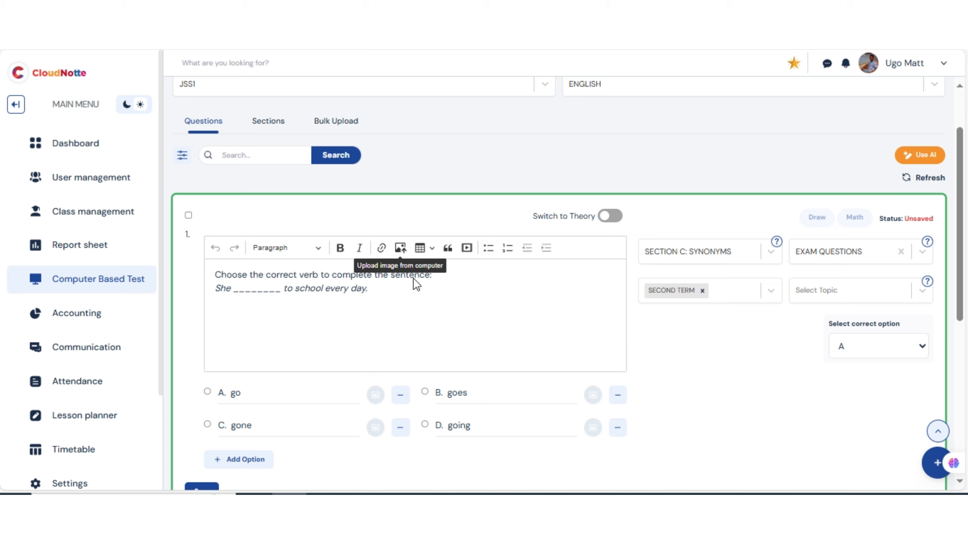
pyautogui.click(404, 247)
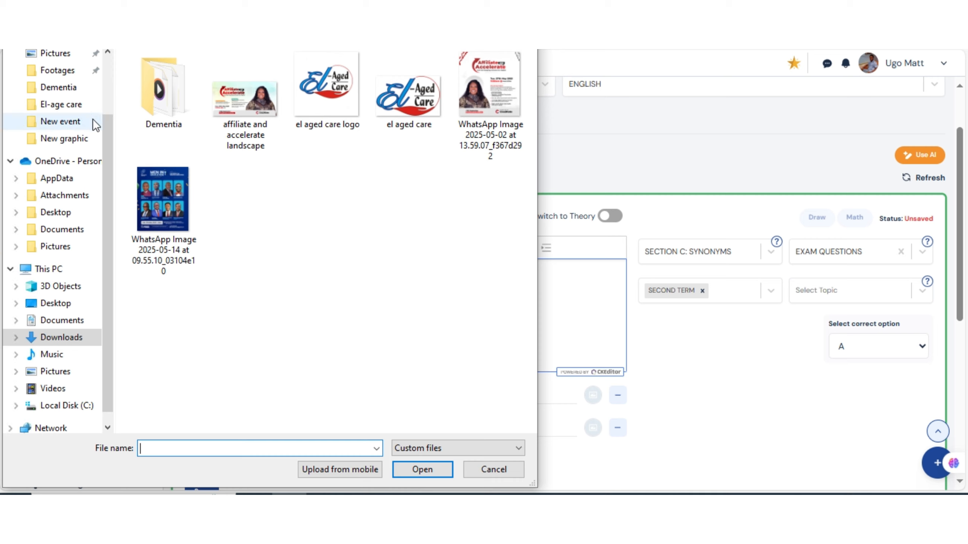
pyautogui.scroll(1, 112, 99)
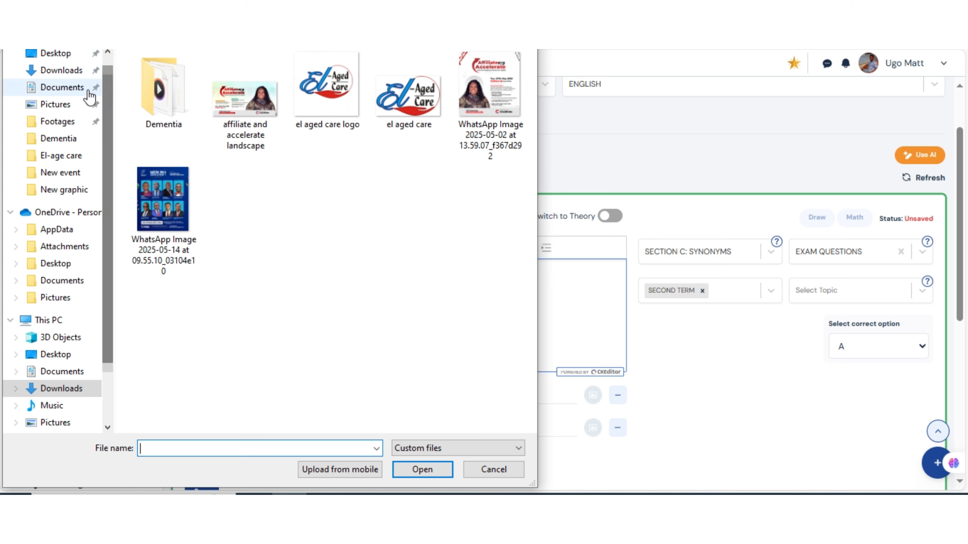
pyautogui.click(79, 75)
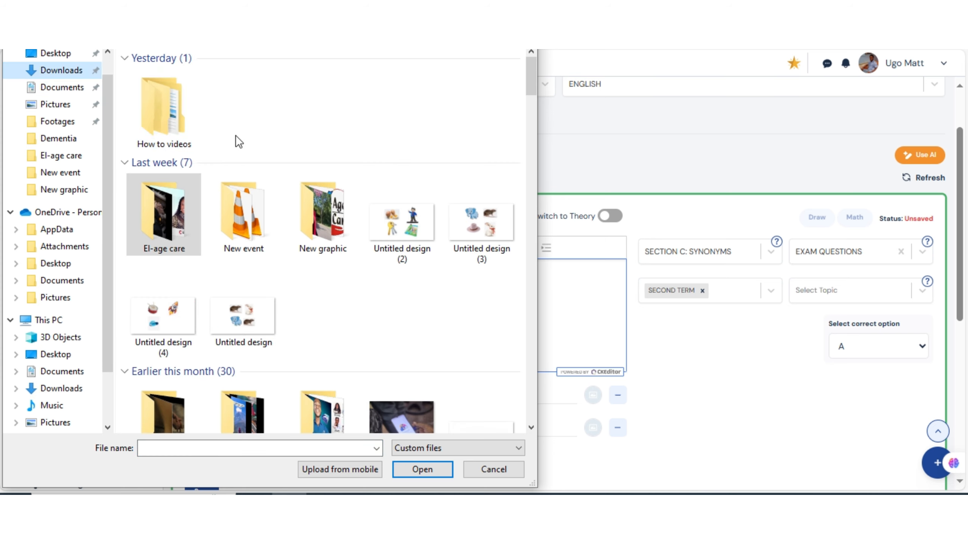
pyautogui.doubleClick(411, 219)
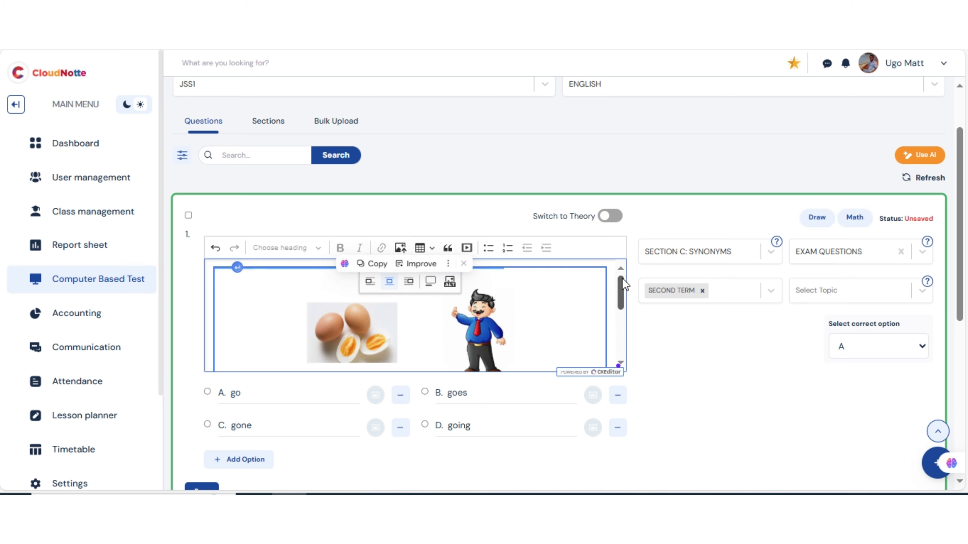
pyautogui.moveTo(621, 281); pyautogui.dragTo(624, 343)
pyautogui.click(739, 395)
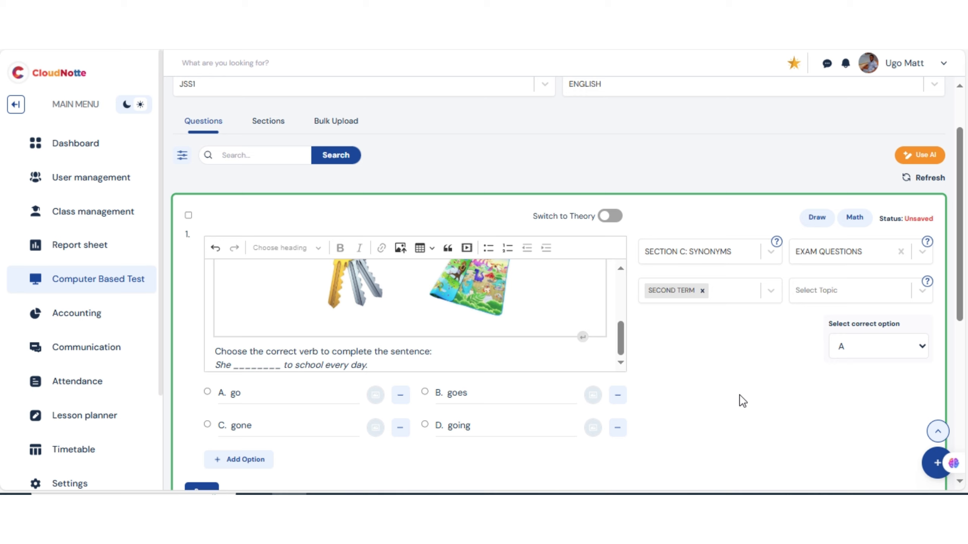
# Step: Insert the image Untitled design (3) into answer option A, "go"
pyautogui.moveTo(962, 257); pyautogui.dragTo(963, 307)
pyautogui.click(282, 368)
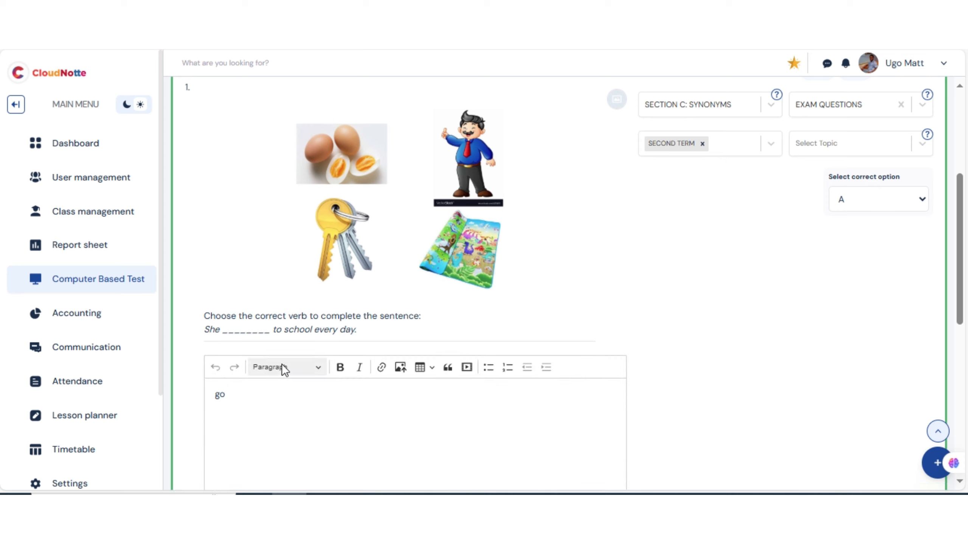
pyautogui.click(403, 371)
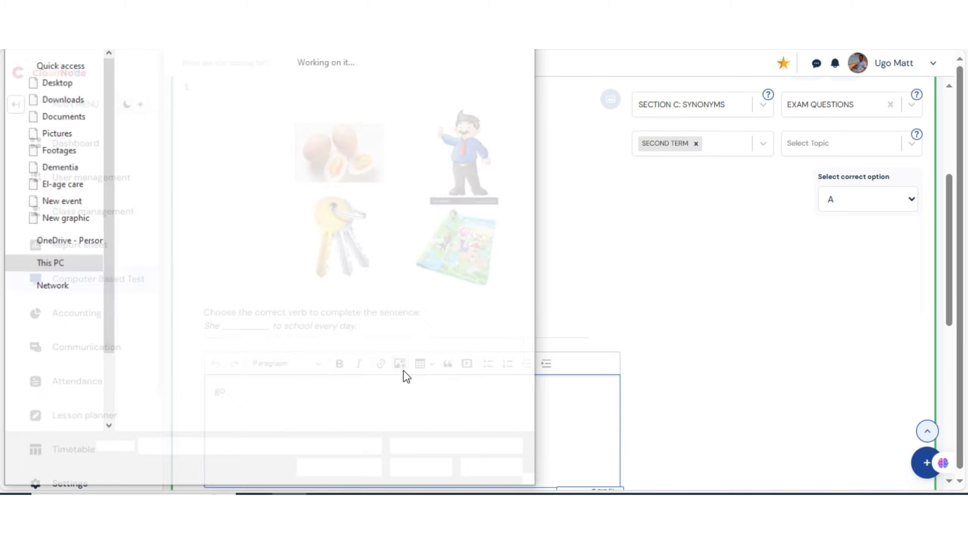
pyautogui.click(491, 212)
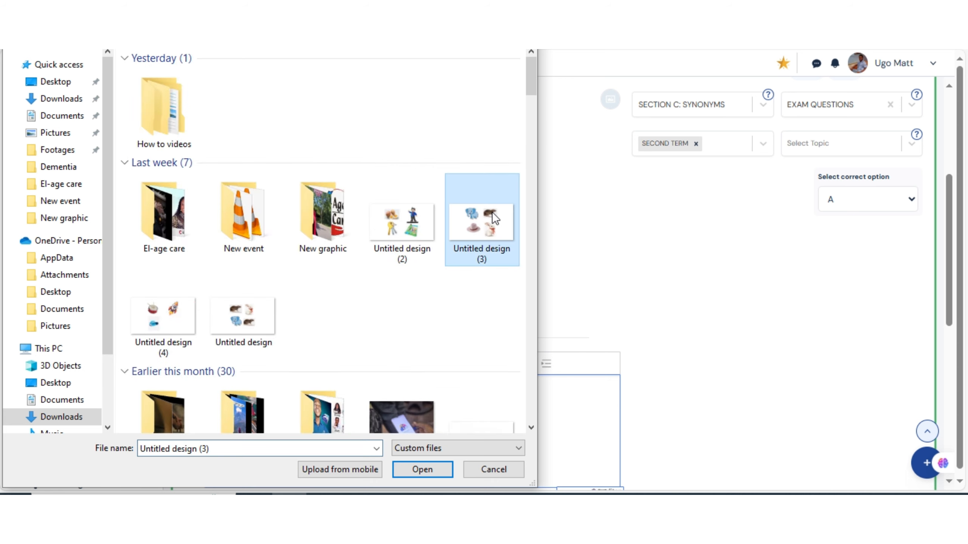
pyautogui.click(425, 468)
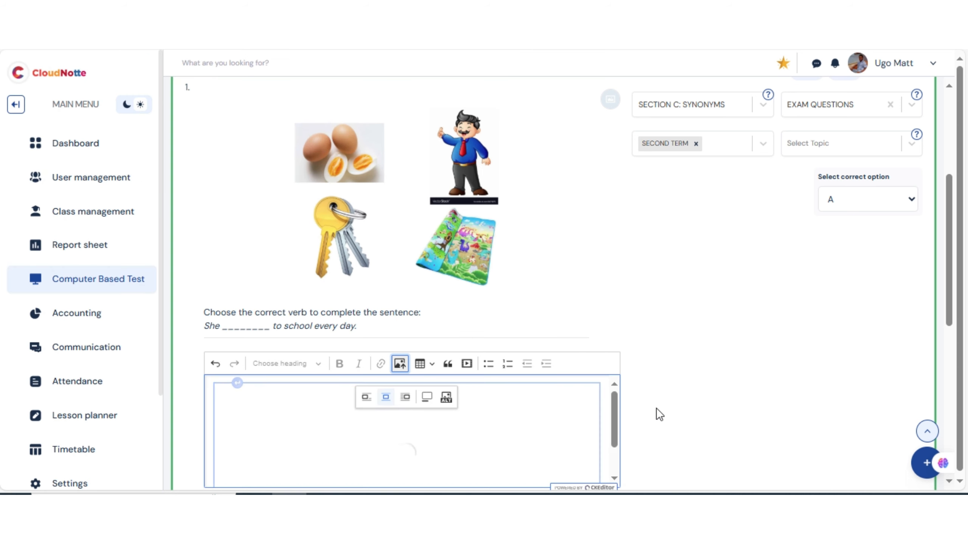
pyautogui.click(829, 278)
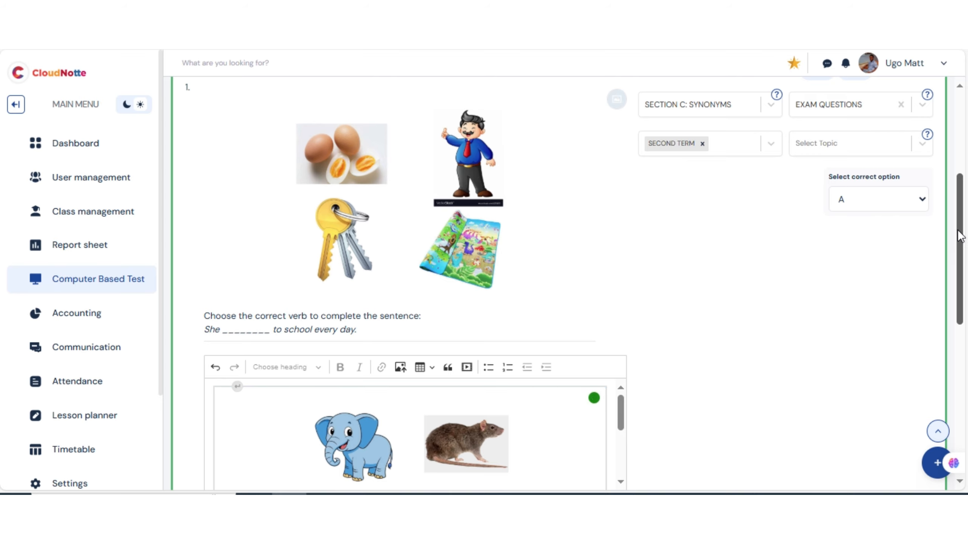
# Step: Try to insert the image Untitled design (4) into answer option B, "goes"
pyautogui.moveTo(959, 233); pyautogui.dragTo(959, 302)
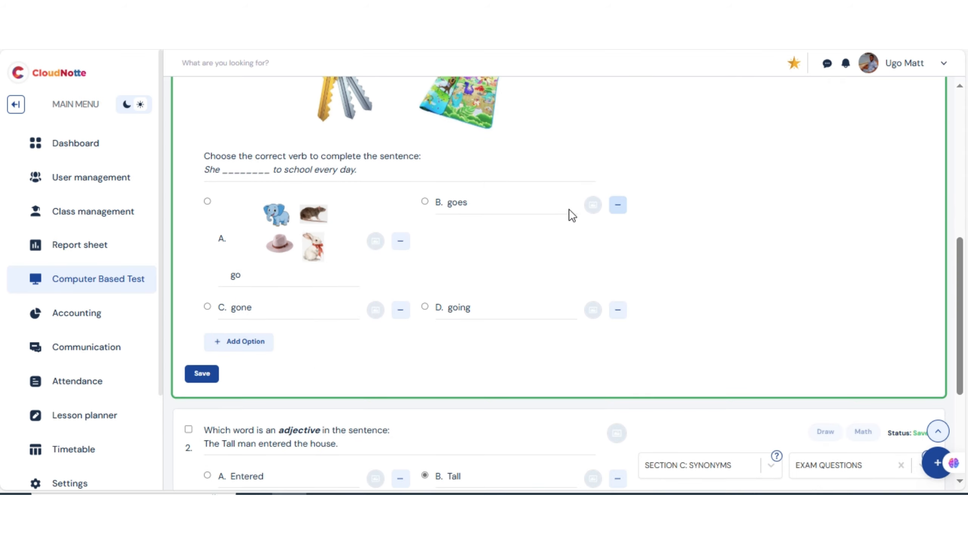
pyautogui.click(502, 210)
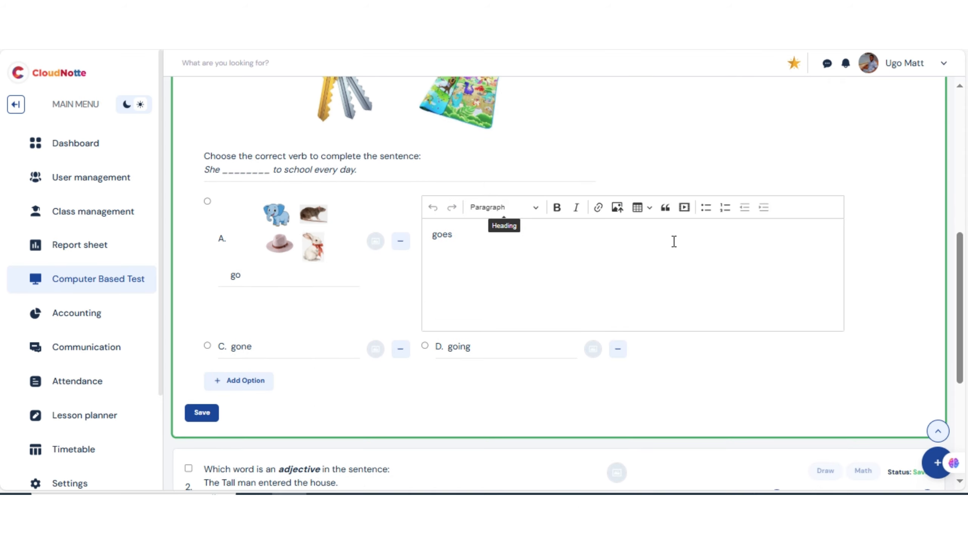
pyautogui.click(618, 210)
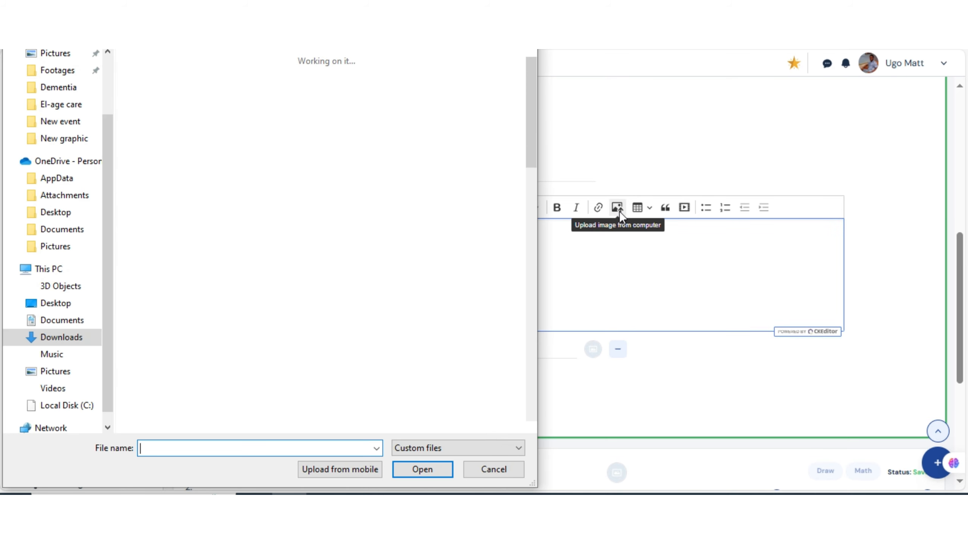
pyautogui.click(162, 318)
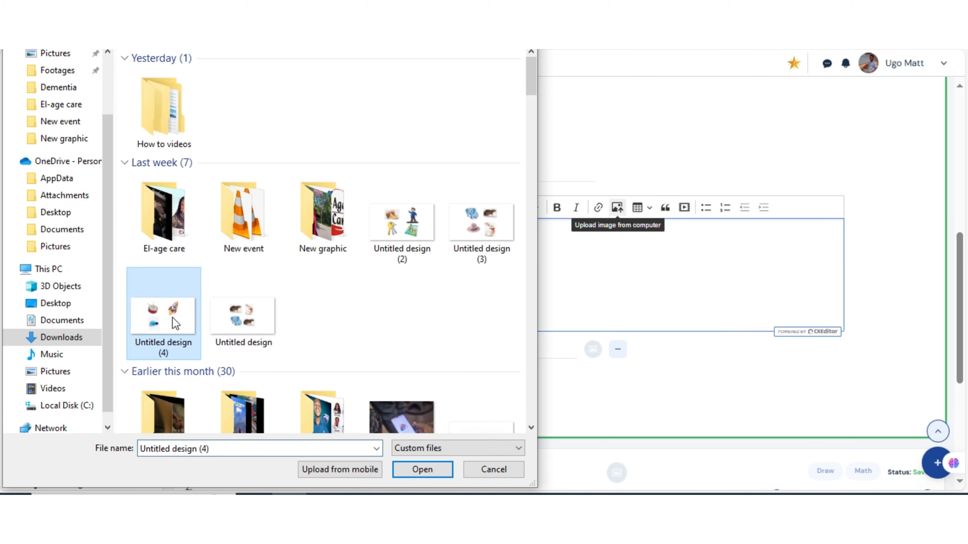
pyautogui.click(421, 470)
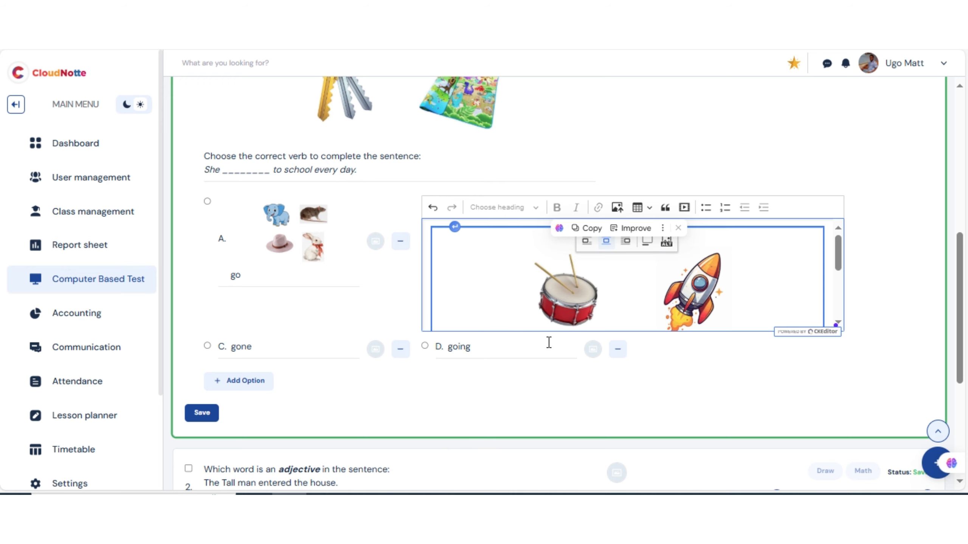
# Step: Try to insert the image Untitled design (3) into answer option D, "going"
pyautogui.click(546, 344)
pyautogui.click(618, 312)
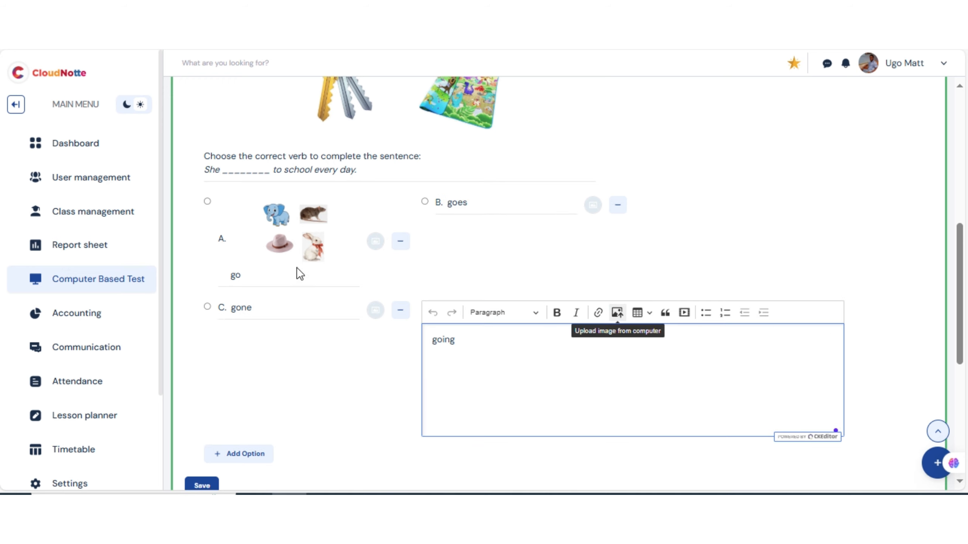
pyautogui.click(481, 232)
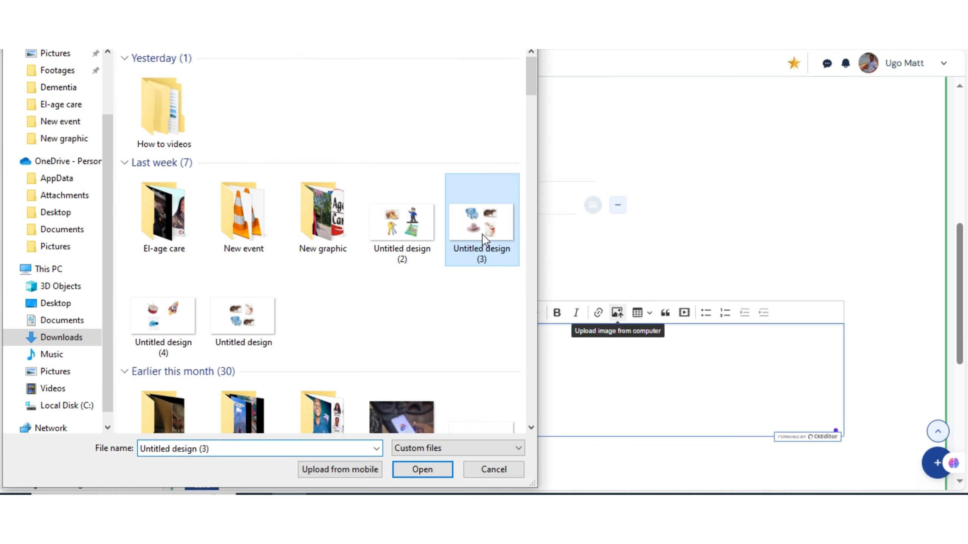
pyautogui.click(420, 472)
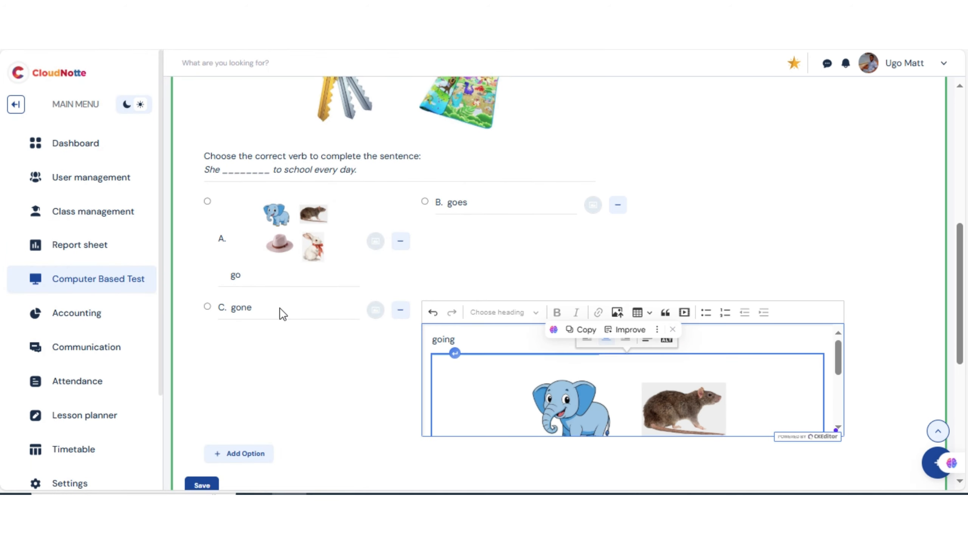
# Step: Insert the image Untitled design into answer option C, "gone"
pyautogui.click(279, 308)
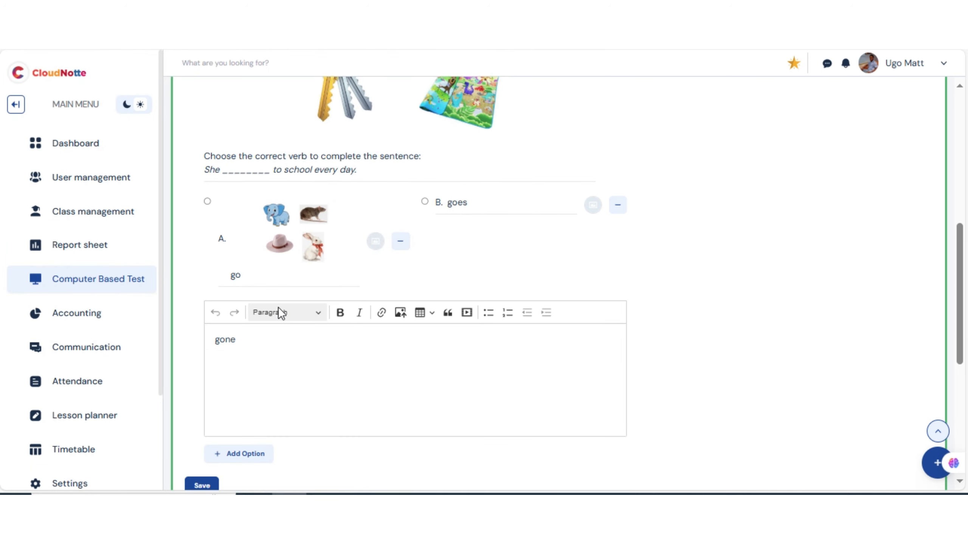
pyautogui.click(400, 313)
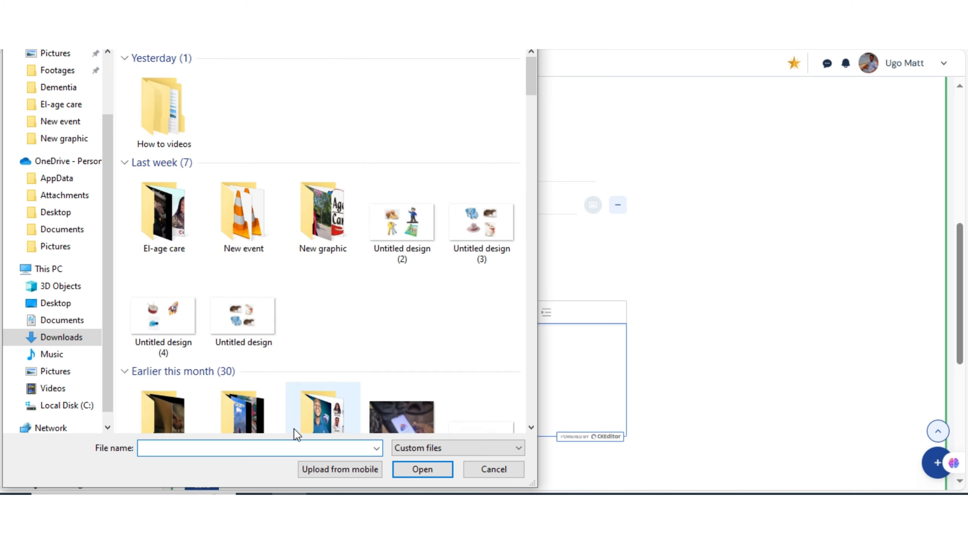
pyautogui.click(264, 311)
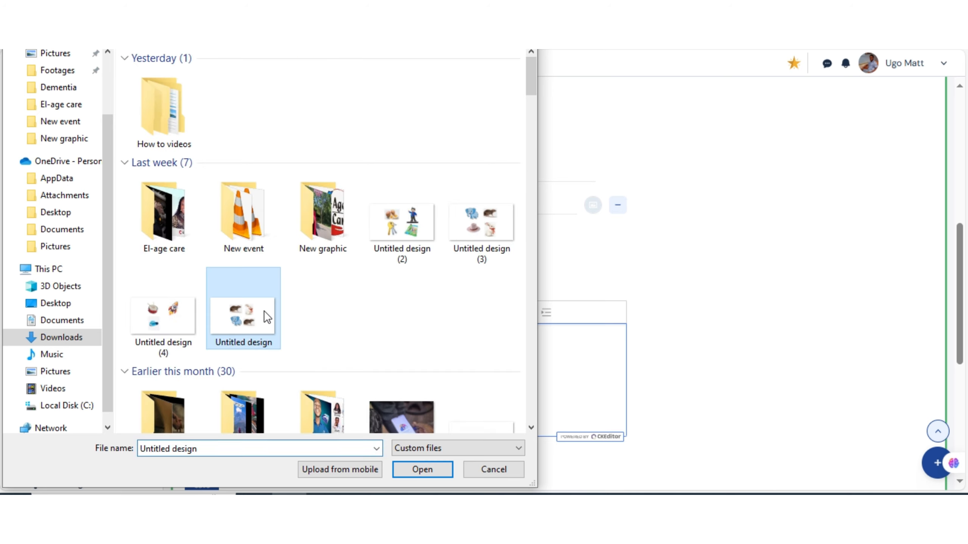
pyautogui.click(435, 471)
pyautogui.click(686, 359)
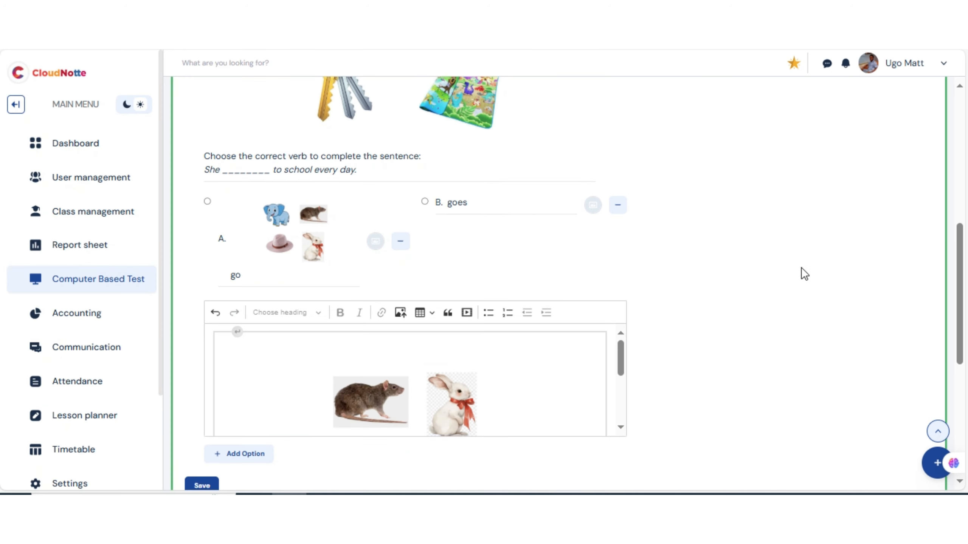
# Step: Choose SECTION C: SYNONYMS as the section for the illustrated verb question
pyautogui.moveTo(961, 259); pyautogui.dragTo(934, 256)
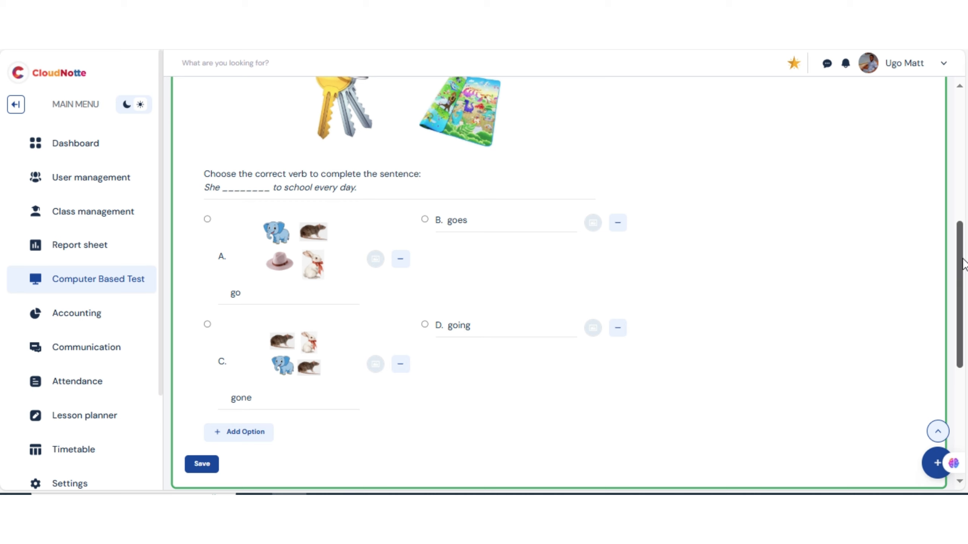
pyautogui.scroll(5, 701, 166)
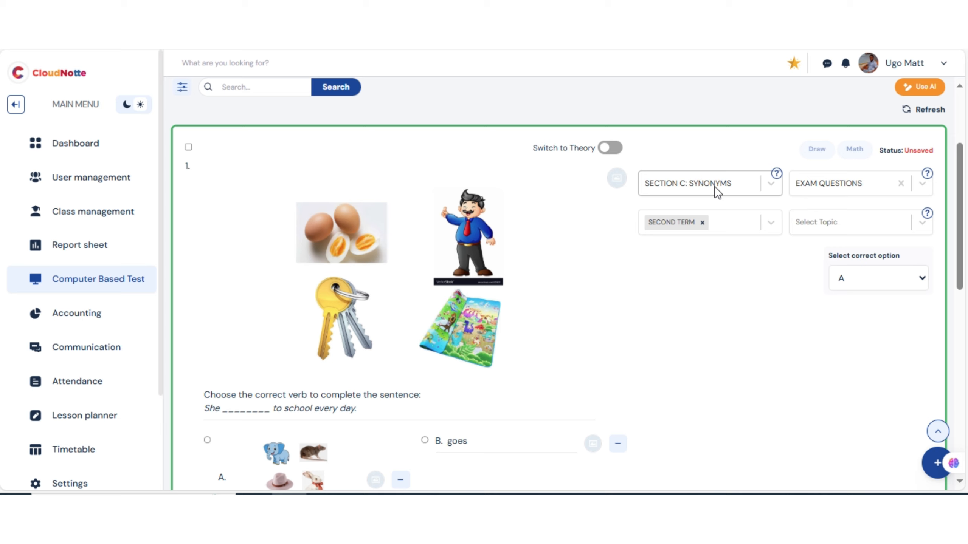
pyautogui.click(713, 186)
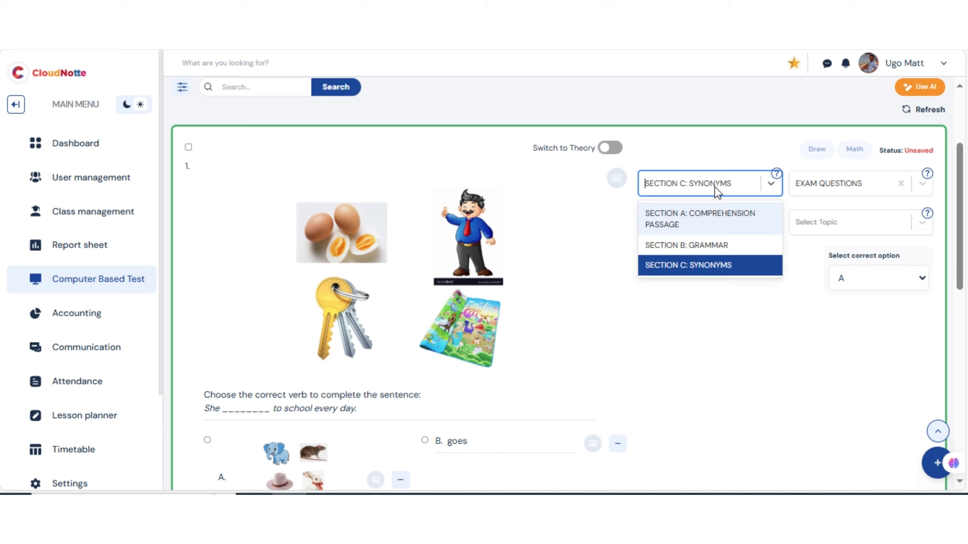
pyautogui.click(685, 266)
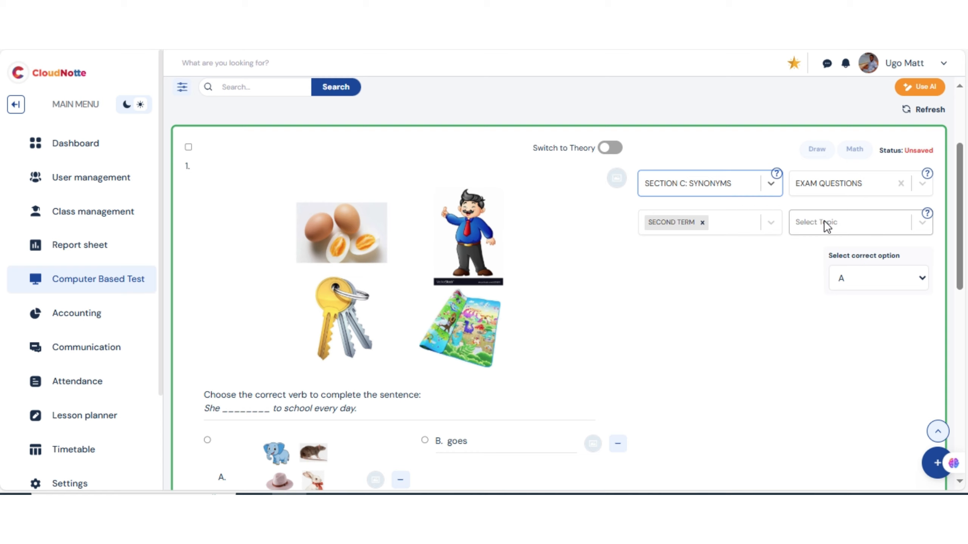
# Step: Set the correct option of the illustrated verb question to B and save the question
pyautogui.scroll(-5, 876, 202)
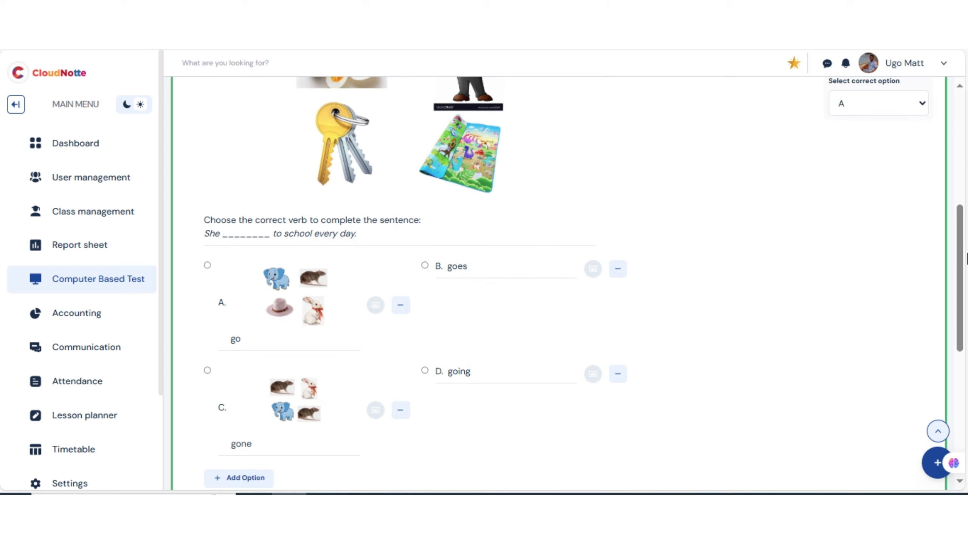
pyautogui.click(894, 104)
pyautogui.click(848, 150)
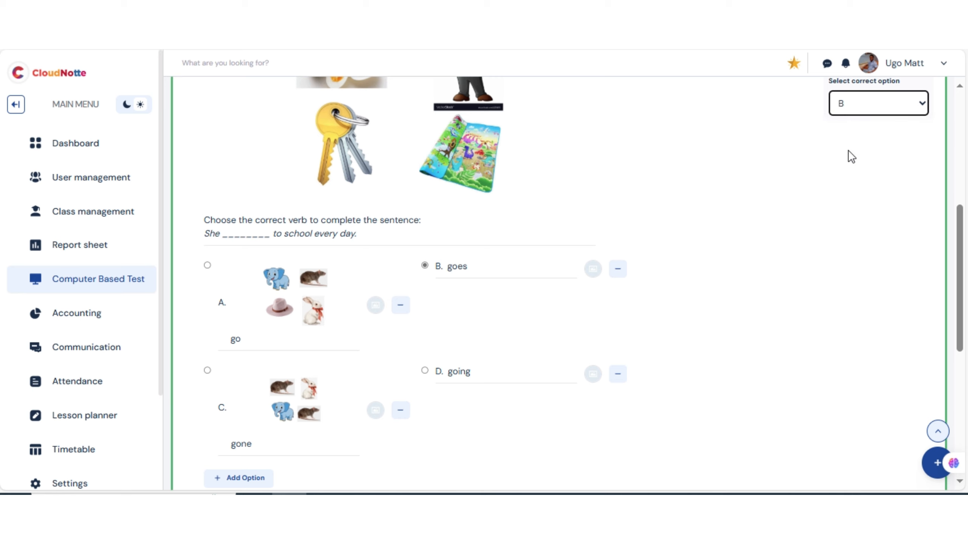
pyautogui.scroll(-5, 876, 366)
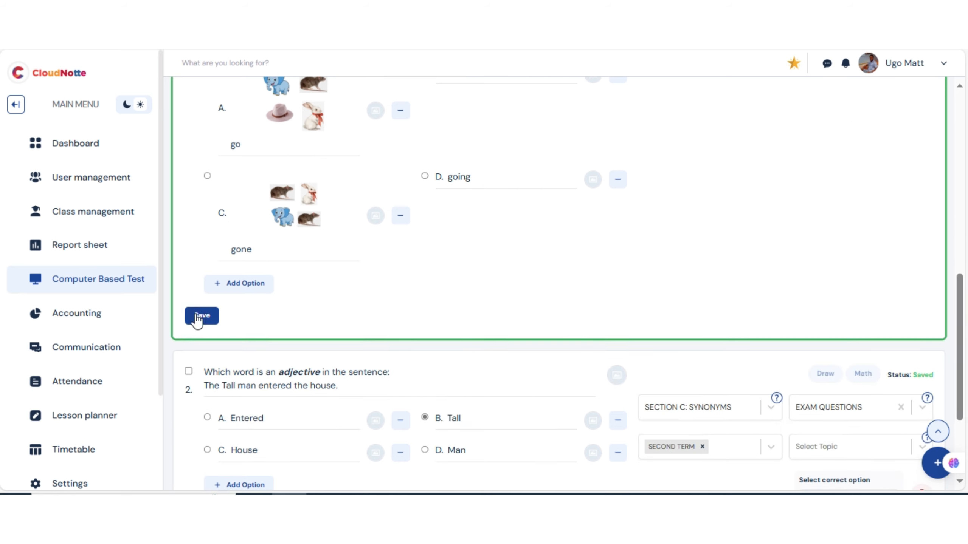
pyautogui.click(193, 316)
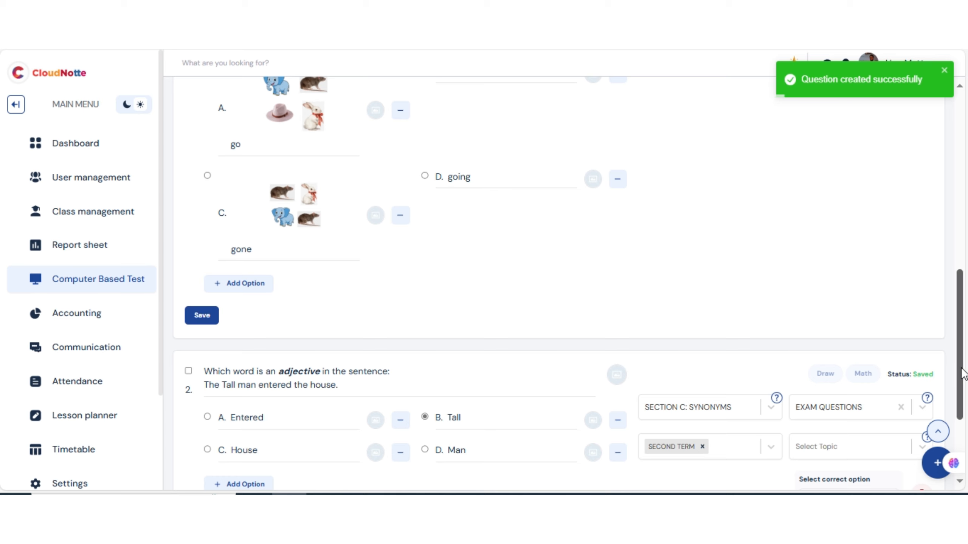
# Step: Add a new blank question to the question bank and open its question text for editing
pyautogui.moveTo(962, 373); pyautogui.dragTo(966, 192)
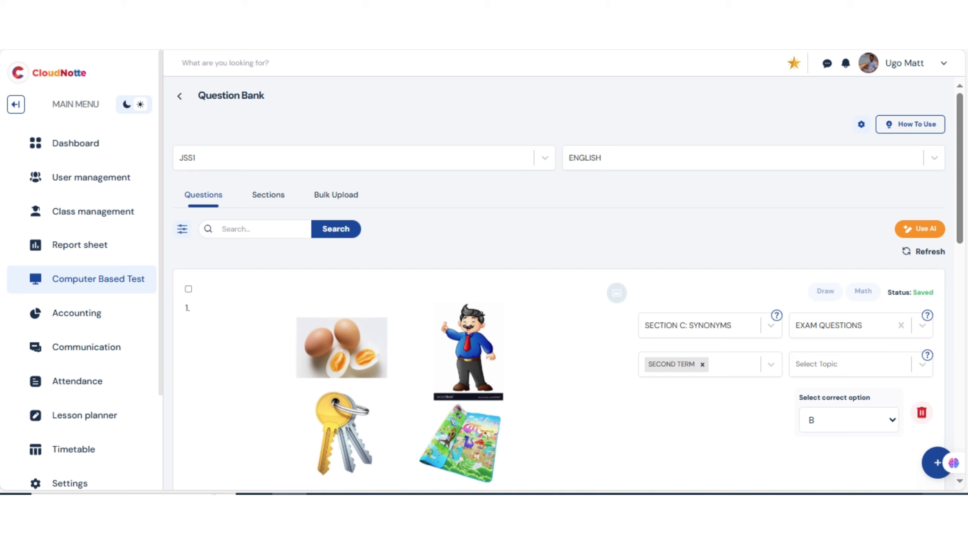
pyautogui.click(936, 462)
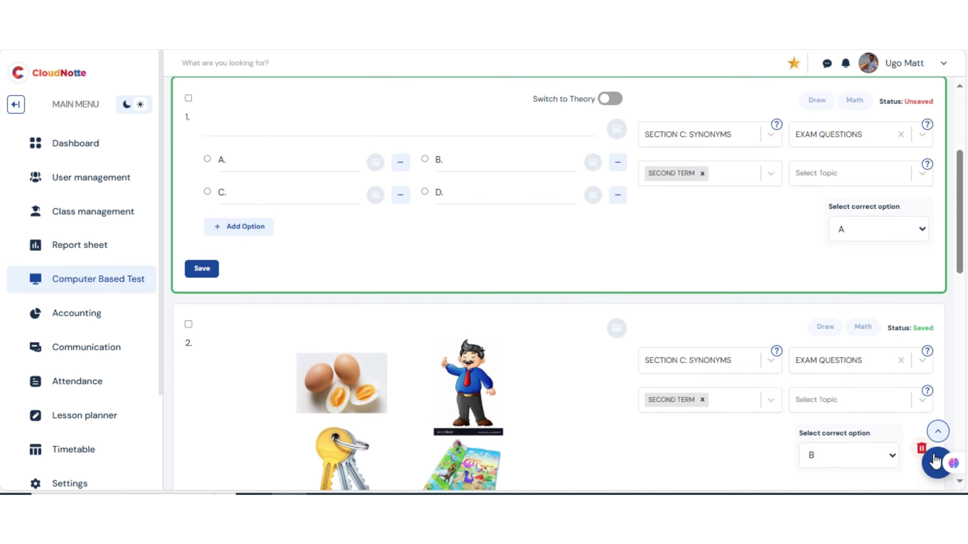
pyautogui.click(252, 135)
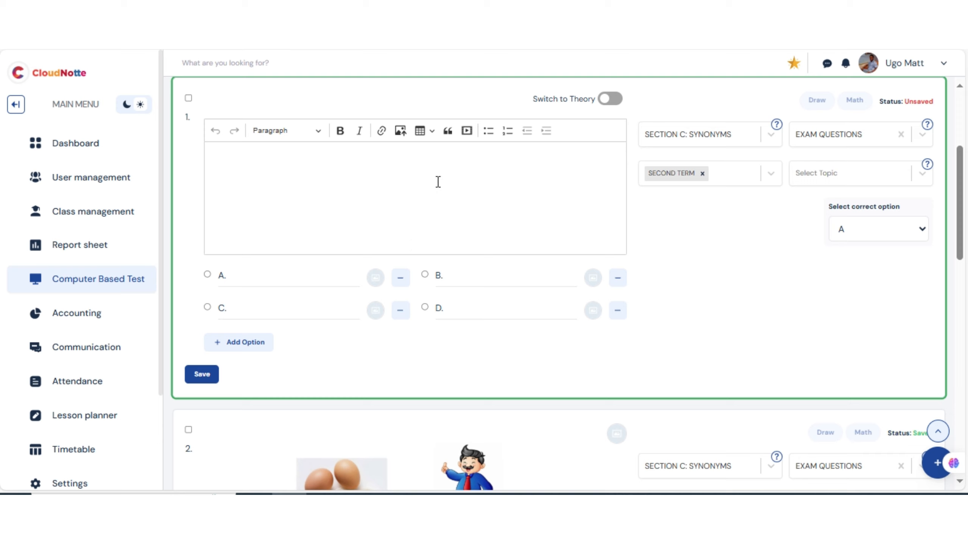
pyautogui.click(433, 131)
pyautogui.click(433, 131)
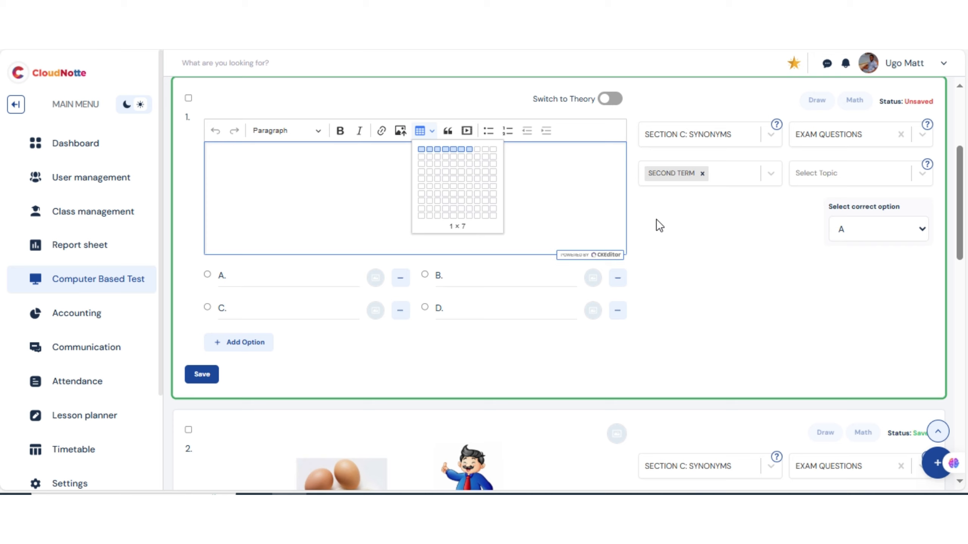
pyautogui.click(518, 206)
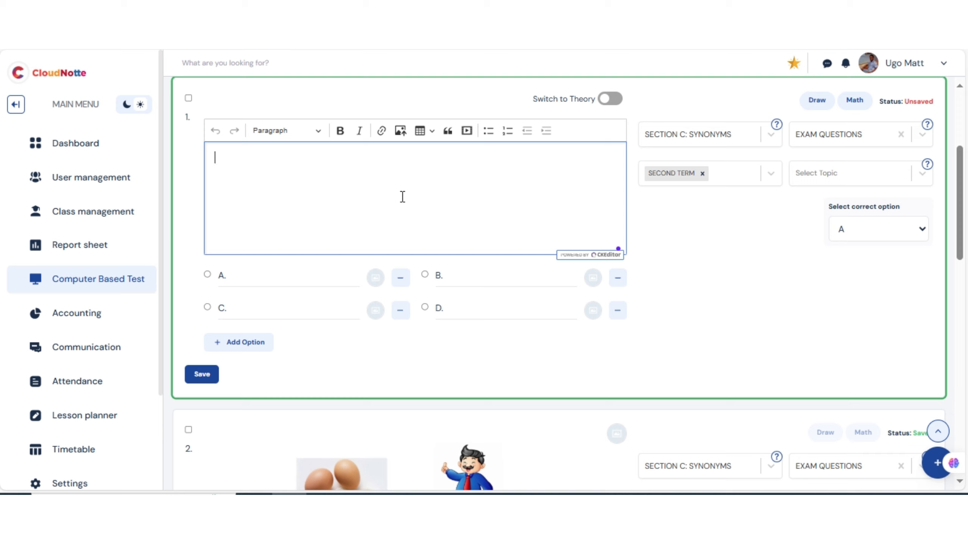
# Step: Assign the new question to SECTION A: COMPREHENSION PASSAGE and enter "Where did Tolu and her brother go on Saturday?" as its text
pyautogui.click(767, 138)
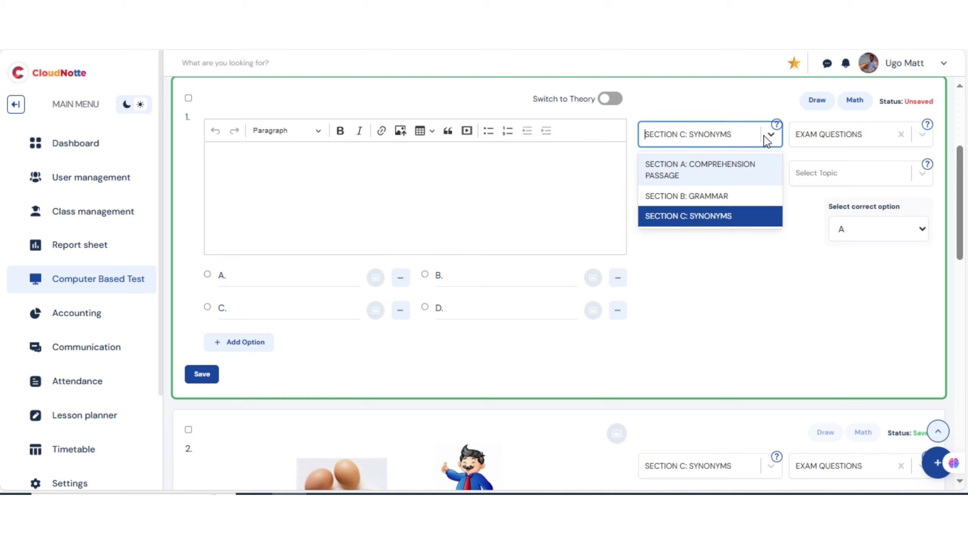
pyautogui.click(707, 173)
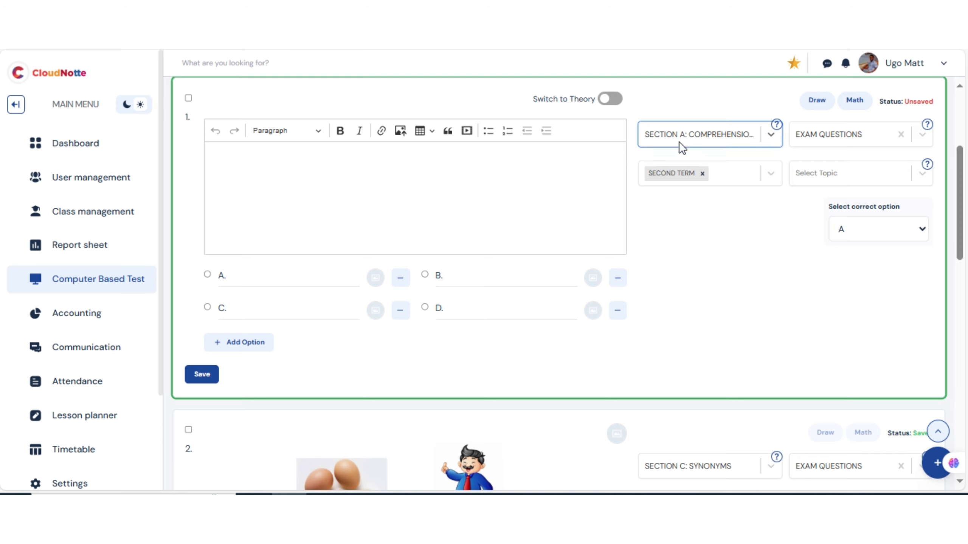
pyautogui.moveTo(779, 126)
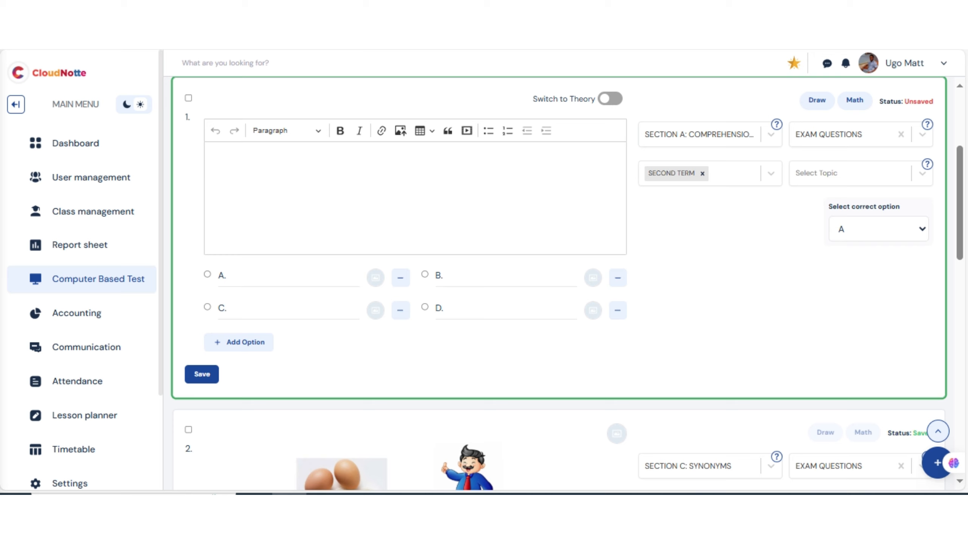
pyautogui.click(285, 185)
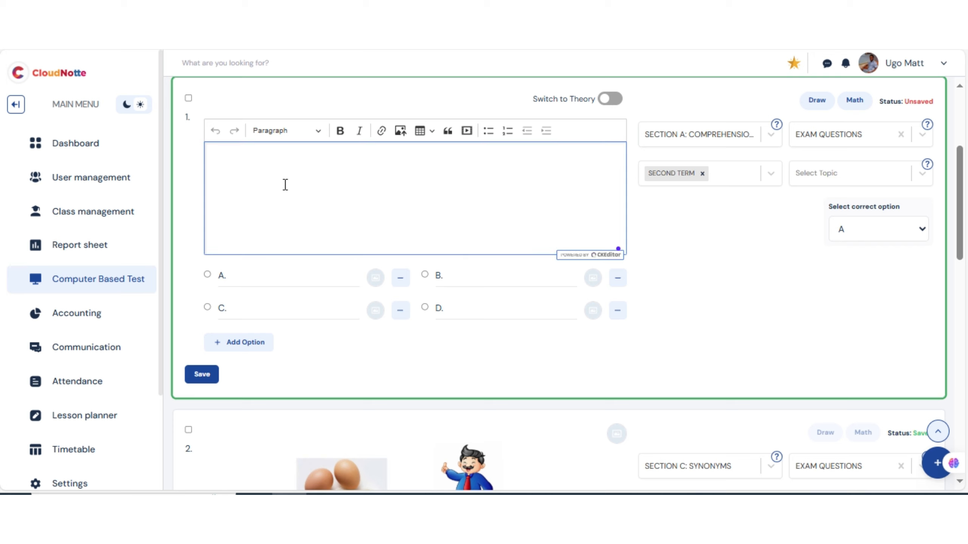
pyautogui.write('Where did Tolu and her brother go on Saturday?')
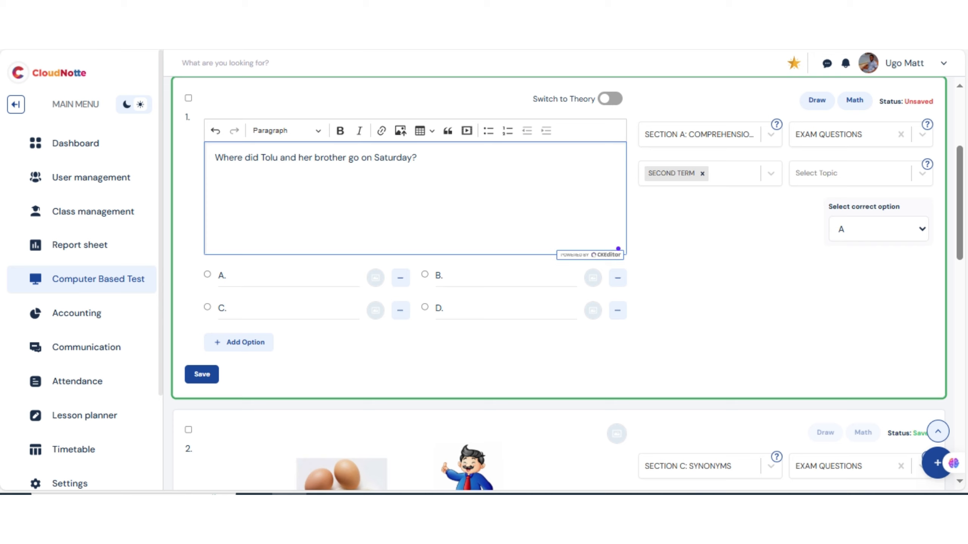
# Step: Enter "School" as answer option A of the comprehension question
pyautogui.click(238, 277)
pyautogui.click(253, 325)
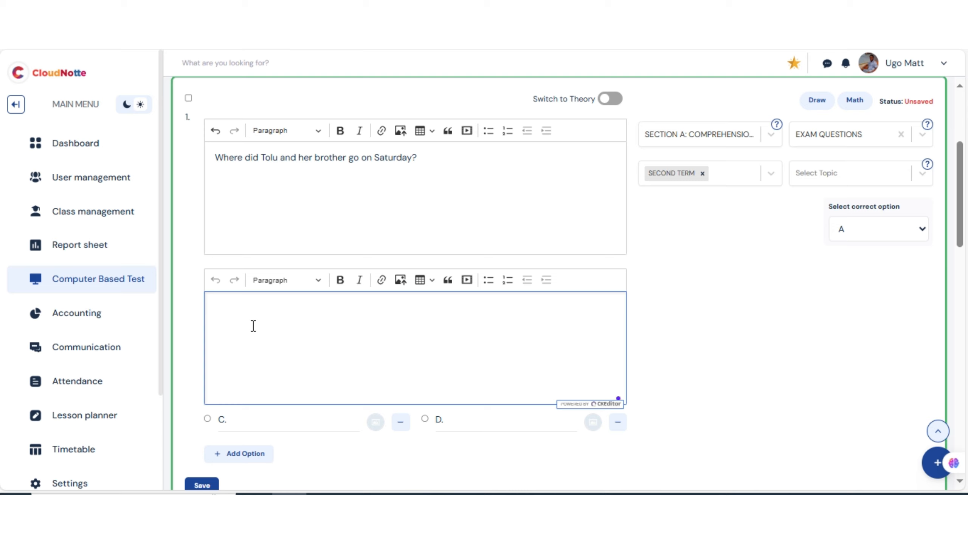
pyautogui.write('School')
pyautogui.click(821, 310)
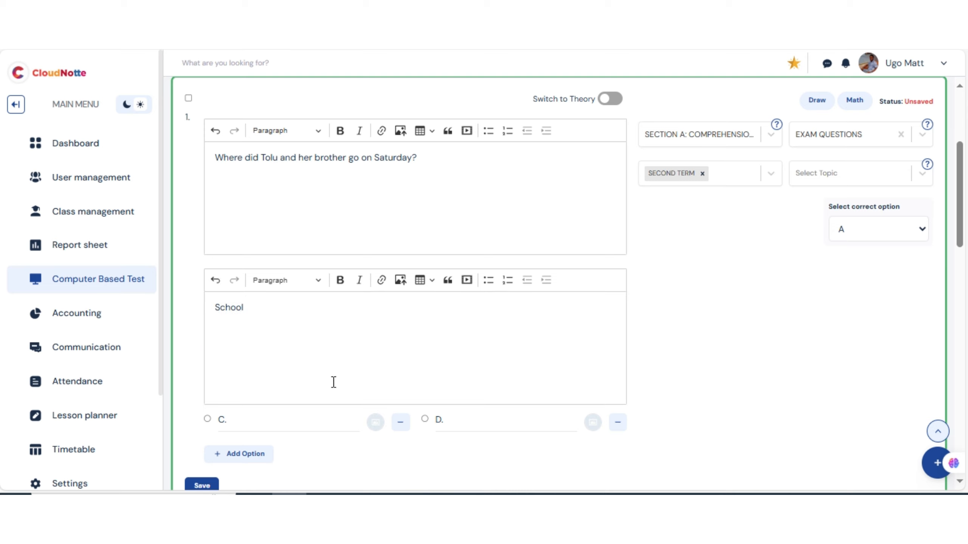
pyautogui.click(272, 421)
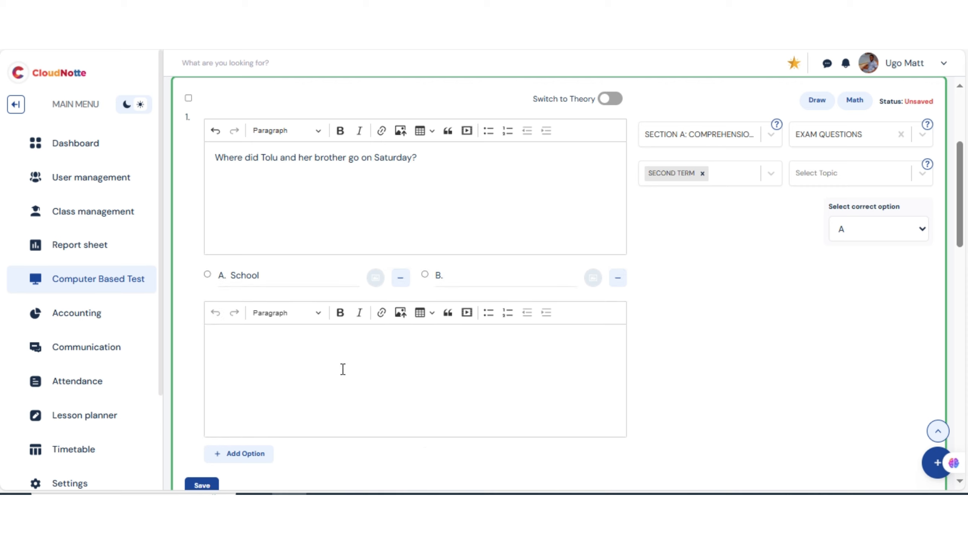
# Step: Enter "Market" as answer option B of the comprehension question
pyautogui.click(472, 273)
pyautogui.click(477, 317)
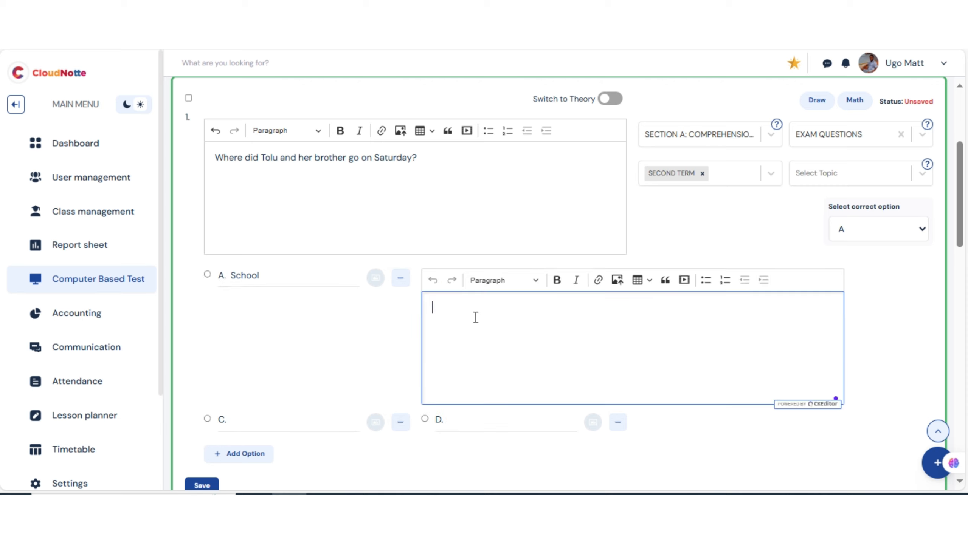
pyautogui.write('MArke')
pyautogui.press('Home')
pyautogui.press('End')
pyautogui.press('BackSpace')
pyautogui.press('BackSpace')
pyautogui.press('BackSpace')
pyautogui.press('BackSpace')
pyautogui.write('arle')
pyautogui.write('t')
pyautogui.press('BackSpace')
pyautogui.press('BackSpace')
pyautogui.write('ket')
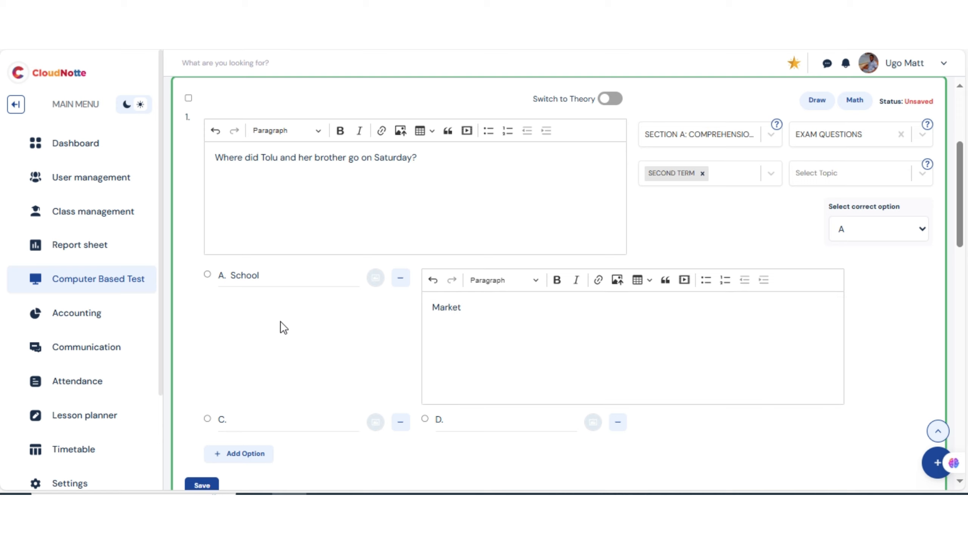
# Step: Enter "Grandma's House" as answer option C of the comprehension question
pyautogui.click(244, 421)
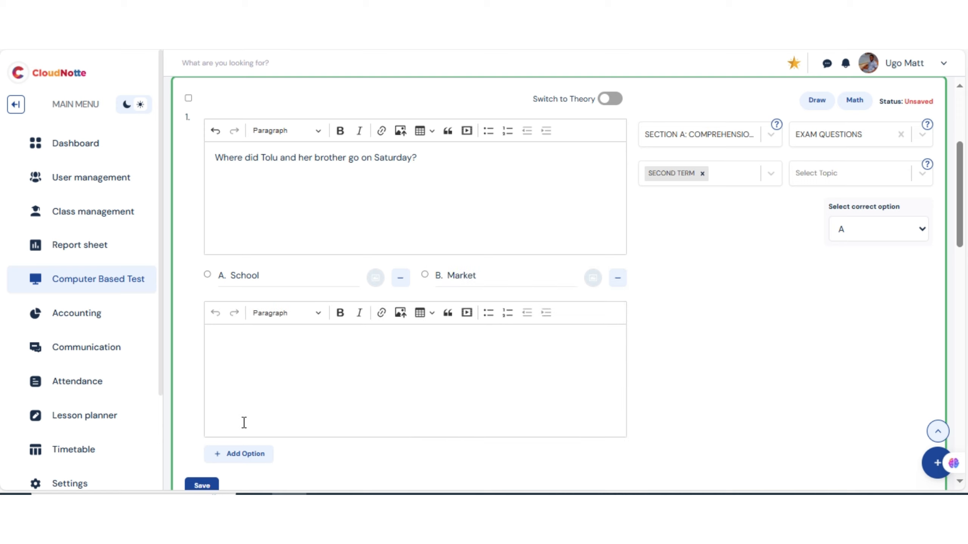
pyautogui.click(273, 367)
pyautogui.write("Grandma's House")
pyautogui.click(519, 280)
# Step: Enter "Park" as answer option D of the comprehension question
pyautogui.click(486, 420)
pyautogui.click(486, 393)
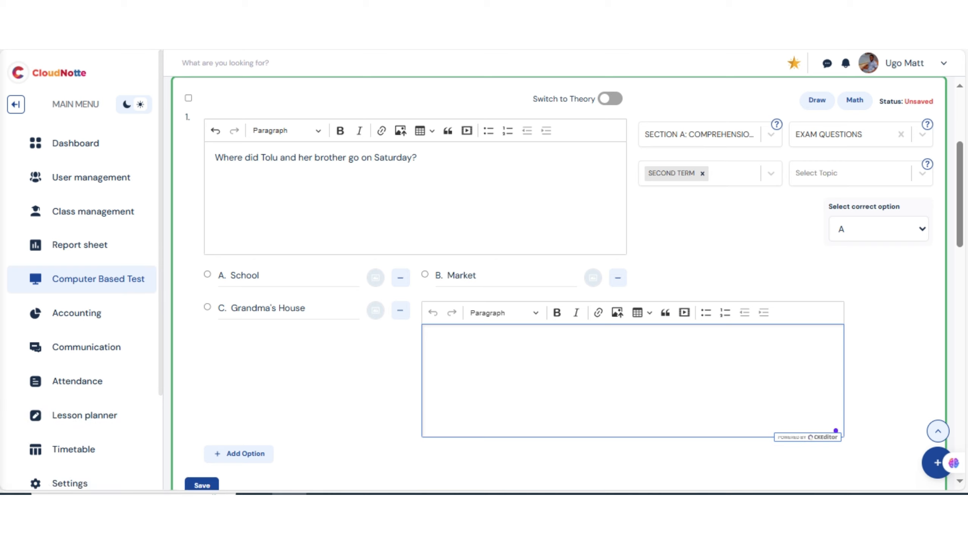
pyautogui.click(432, 345)
pyautogui.write('Park')
pyautogui.click(269, 395)
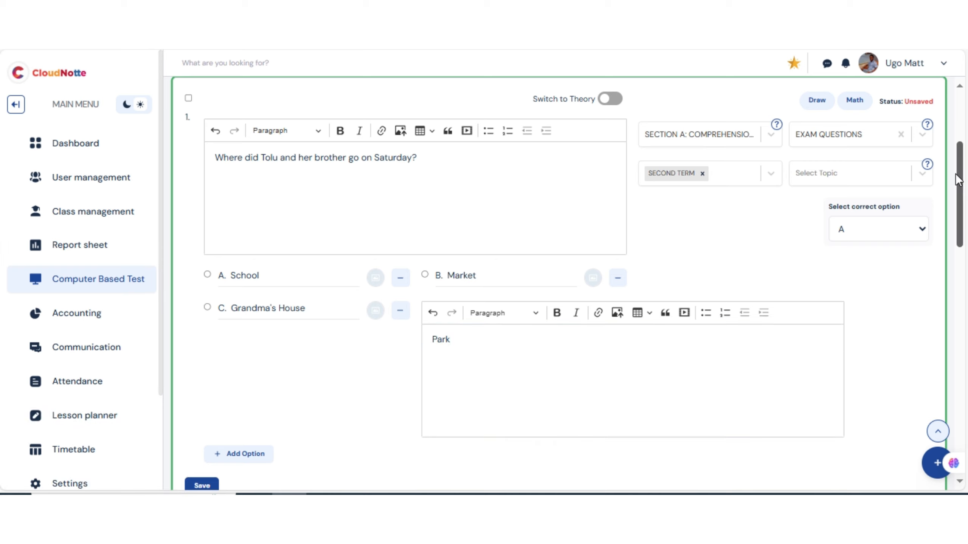
# Step: Set the correct option of the comprehension question to B and save the question
pyautogui.moveTo(959, 178); pyautogui.dragTo(960, 157)
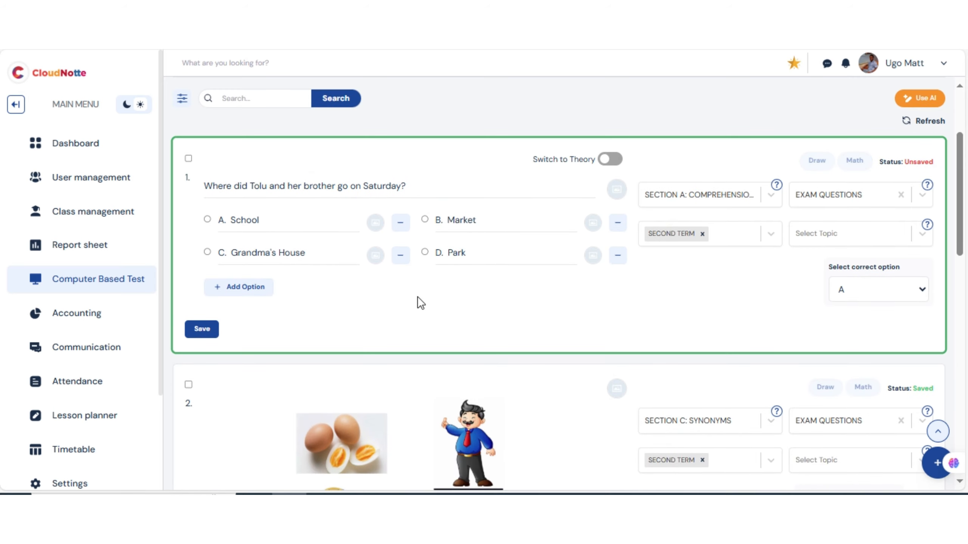
pyautogui.click(202, 329)
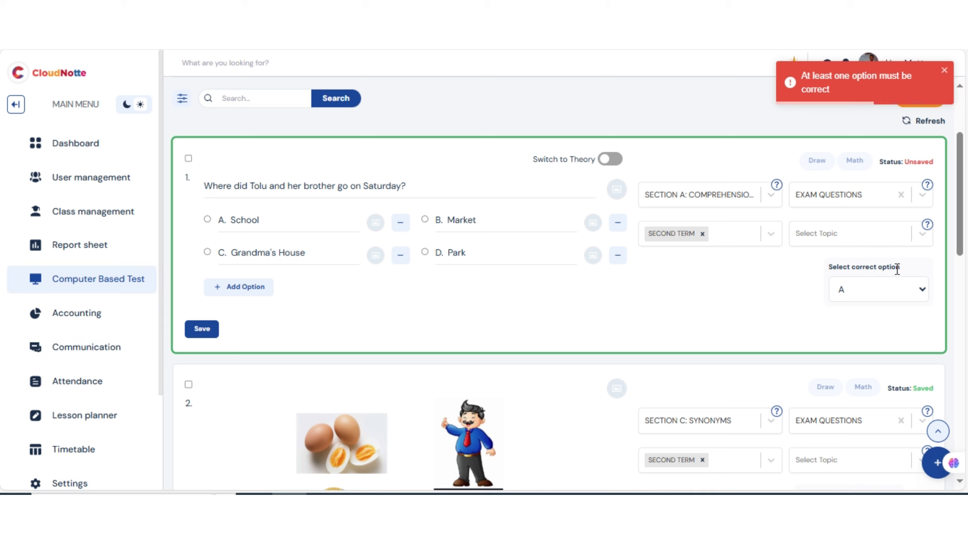
pyautogui.click(896, 288)
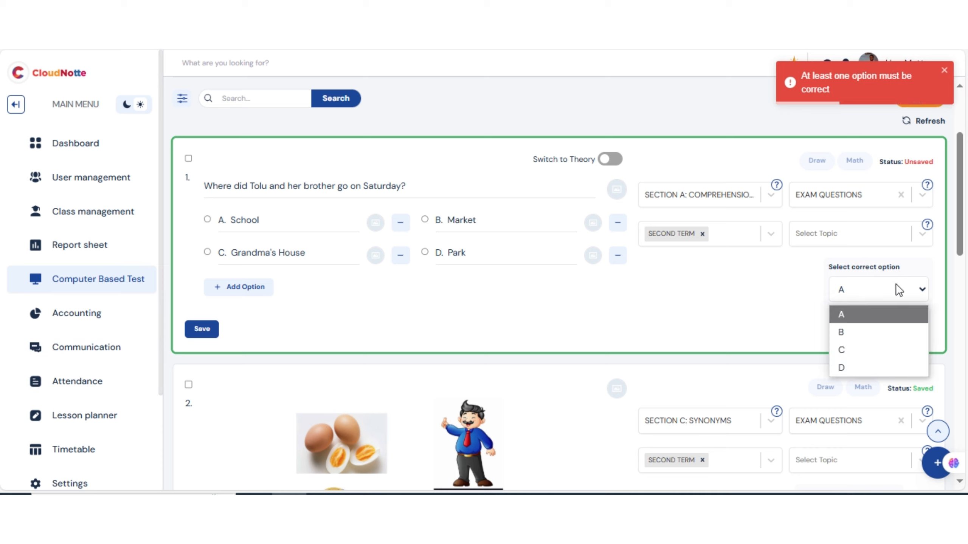
pyautogui.click(866, 331)
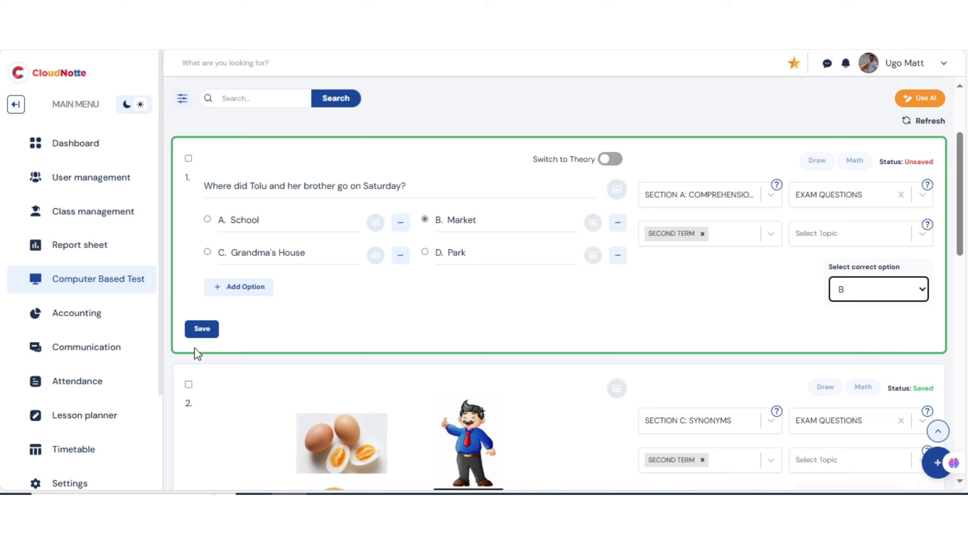
pyautogui.click(194, 328)
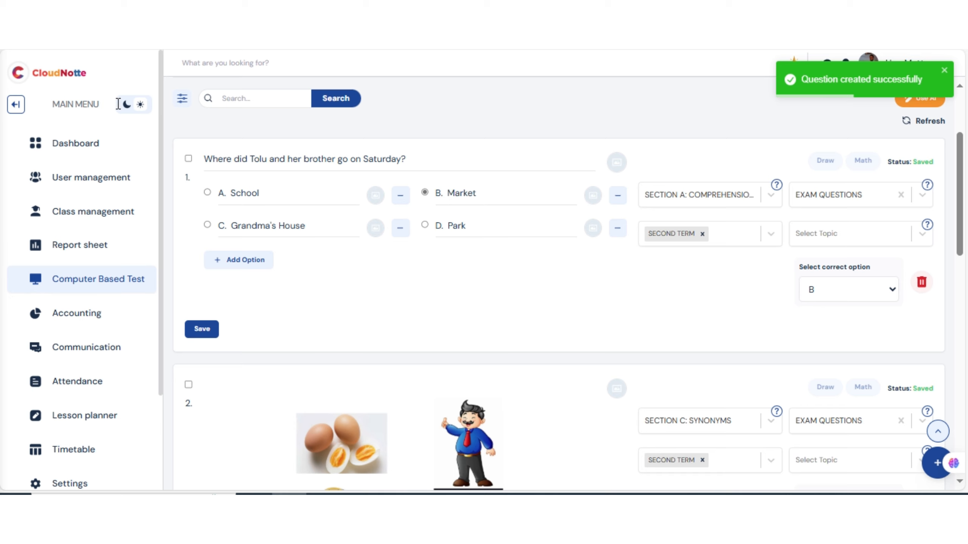
# Step: Add another new question to the question bank and switch its type to Theory
pyautogui.moveTo(958, 237); pyautogui.dragTo(963, 187)
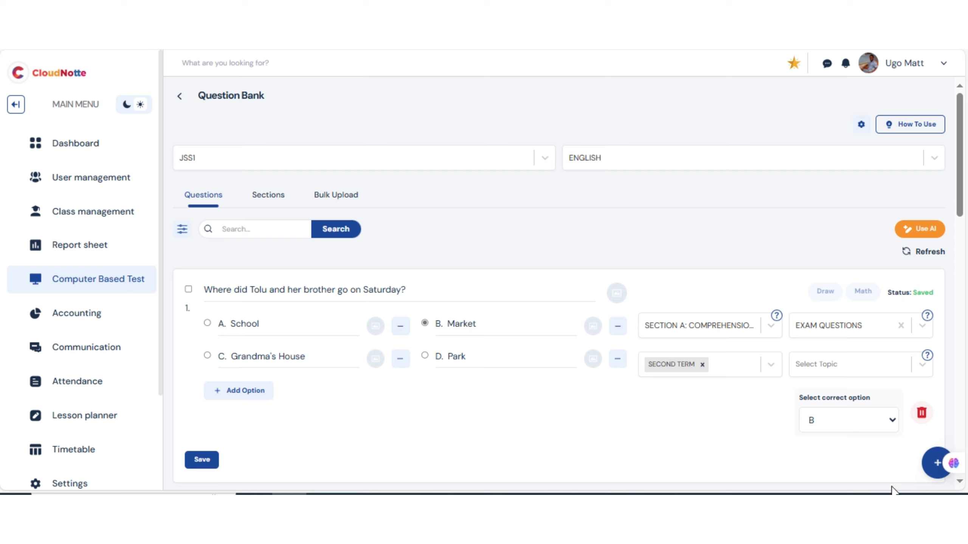
pyautogui.click(938, 466)
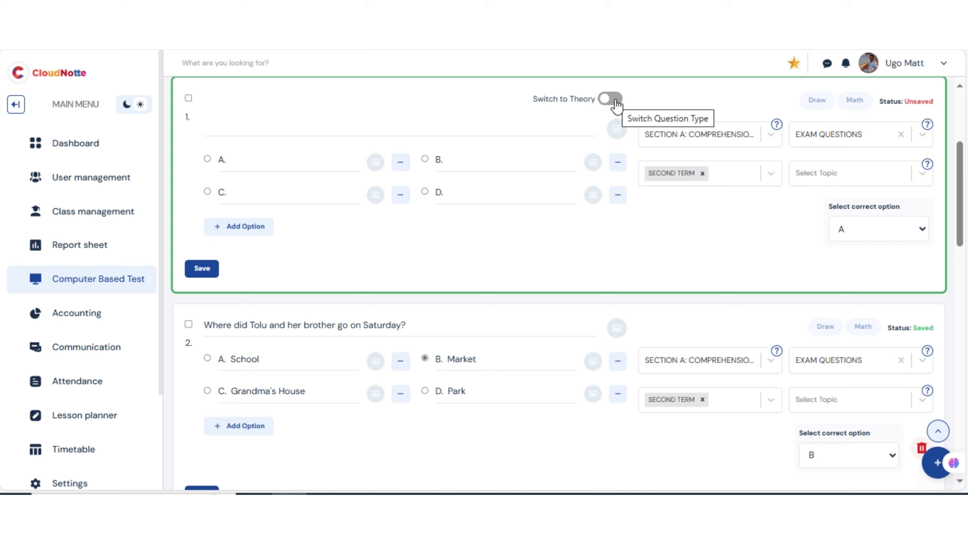
pyautogui.click(611, 99)
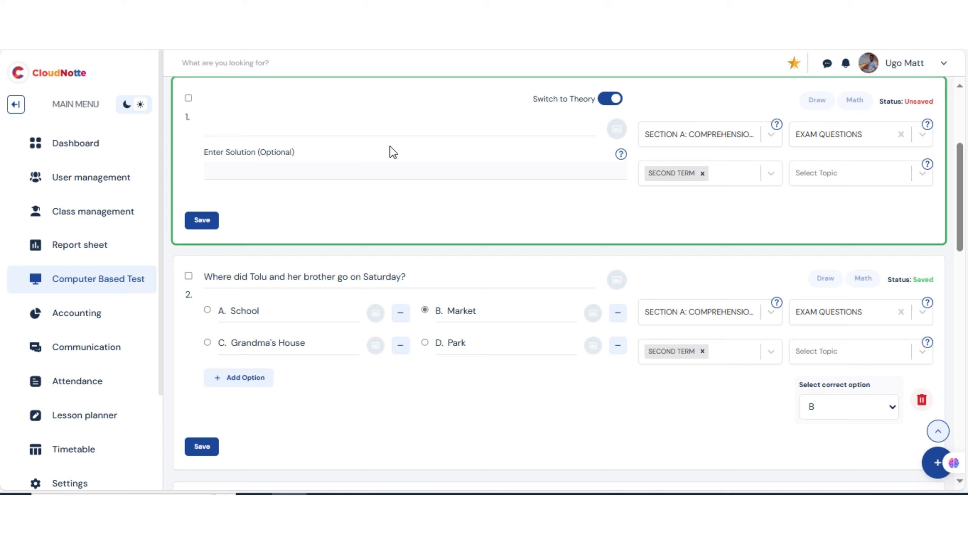
# Step: Enter "Define a noun and give four examples." as the theory question's text, with "noun" and "four examples" in bold
pyautogui.click(338, 130)
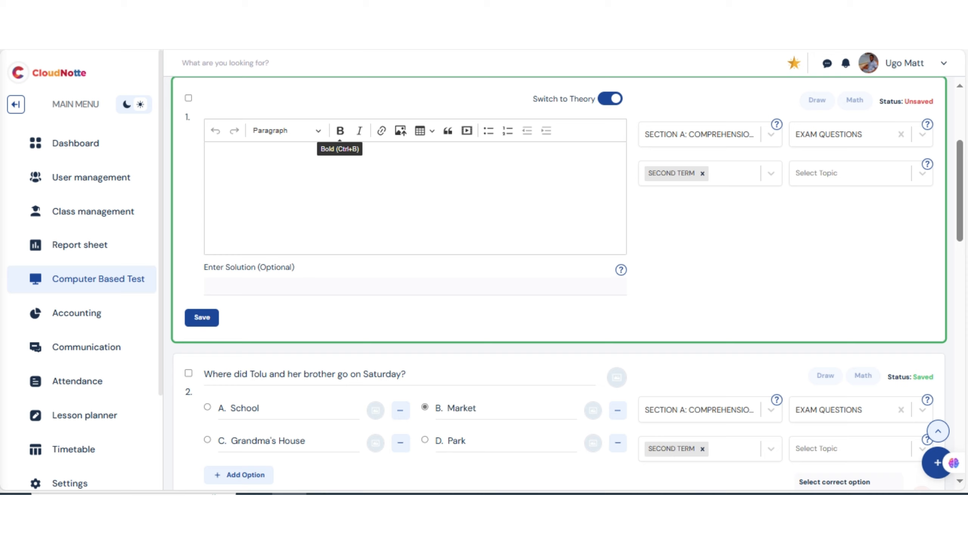
pyautogui.click(392, 179)
pyautogui.write('Define a noun and give four examples.')
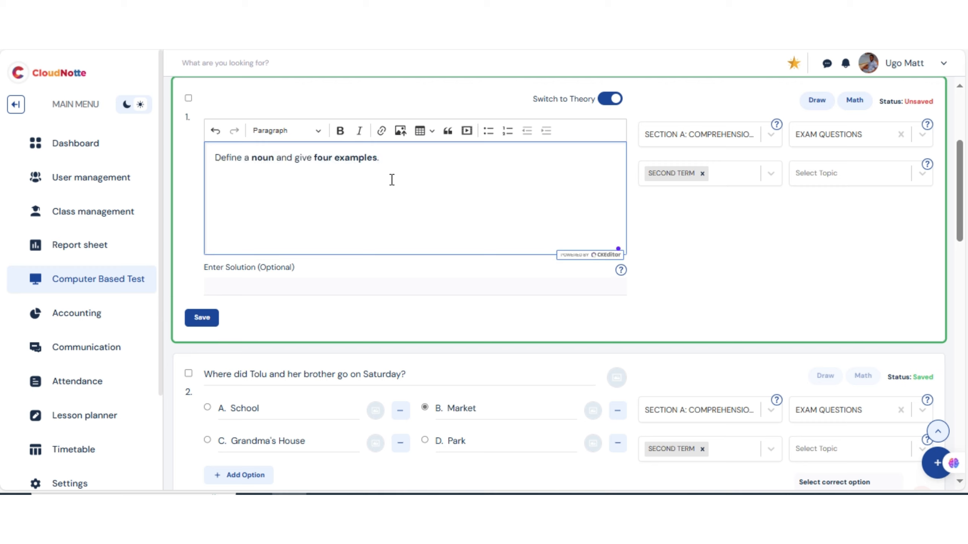
pyautogui.click(748, 245)
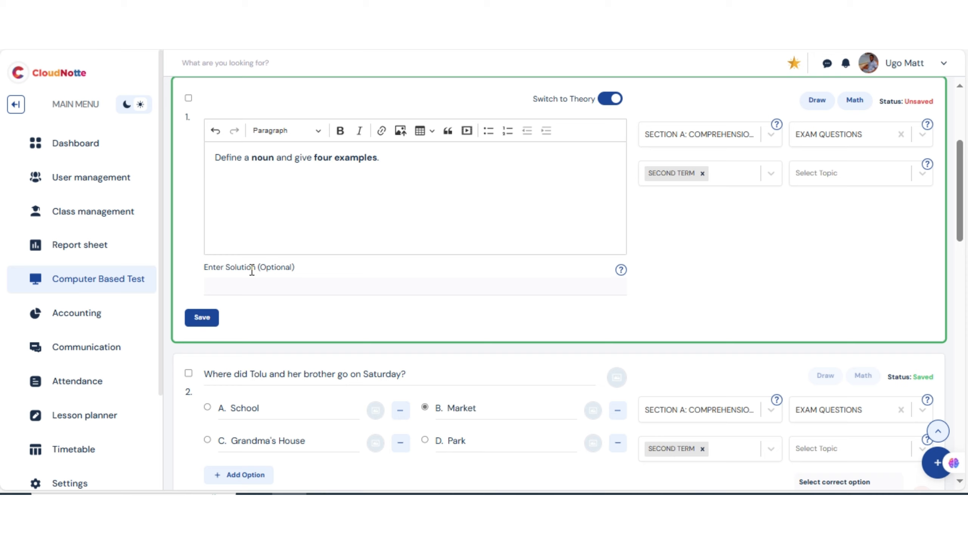
# Step: Copy and clear the theory question's text, then paste it back after toggling the Theory type off and on
pyautogui.click(404, 186)
pyautogui.hotkey('ctrl', 'a')
pyautogui.hotkey('ctrl', 'c')
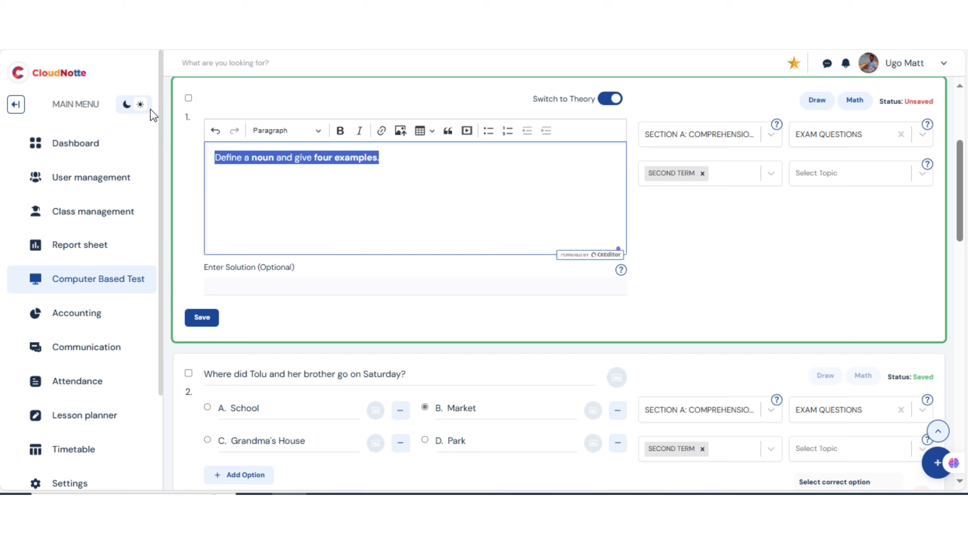
pyautogui.press('BackSpace')
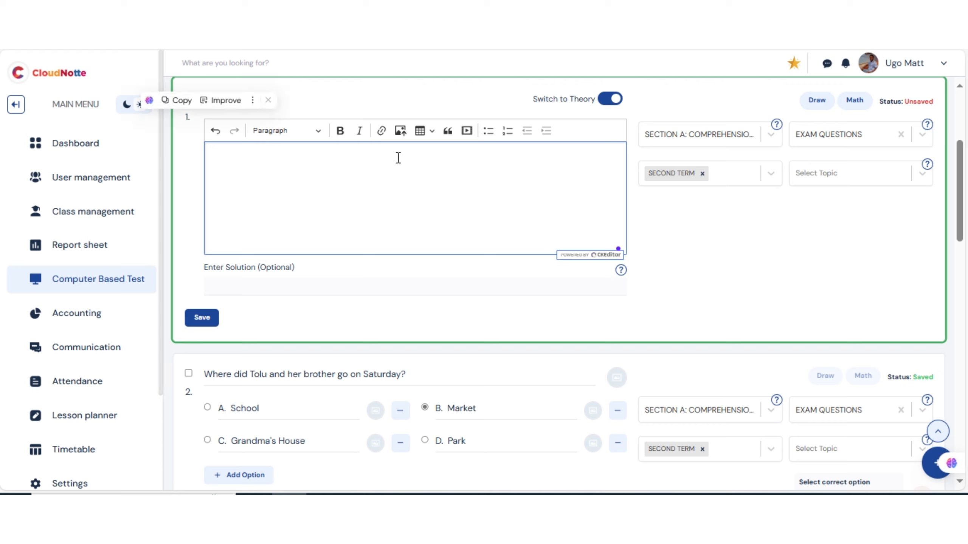
pyautogui.click(666, 238)
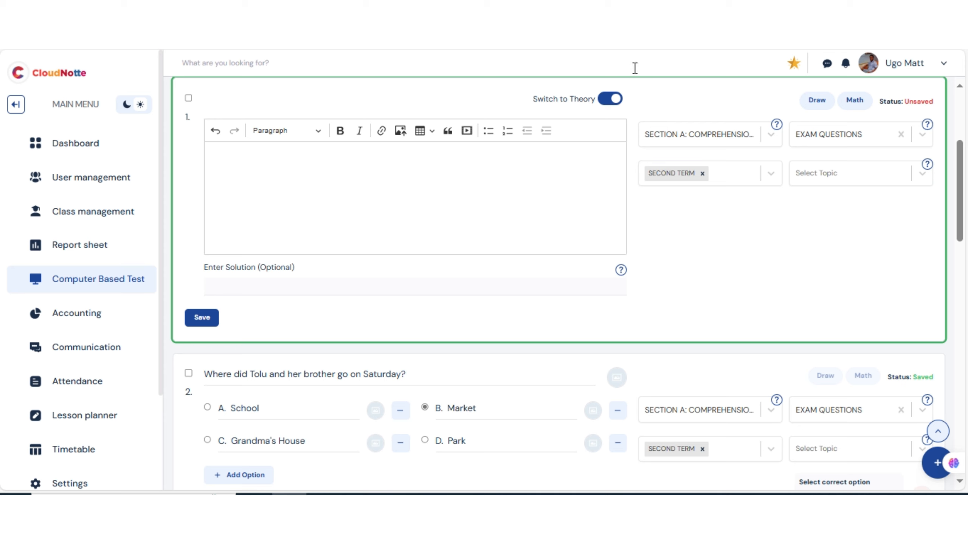
pyautogui.click(612, 99)
pyautogui.click(611, 100)
pyautogui.click(429, 169)
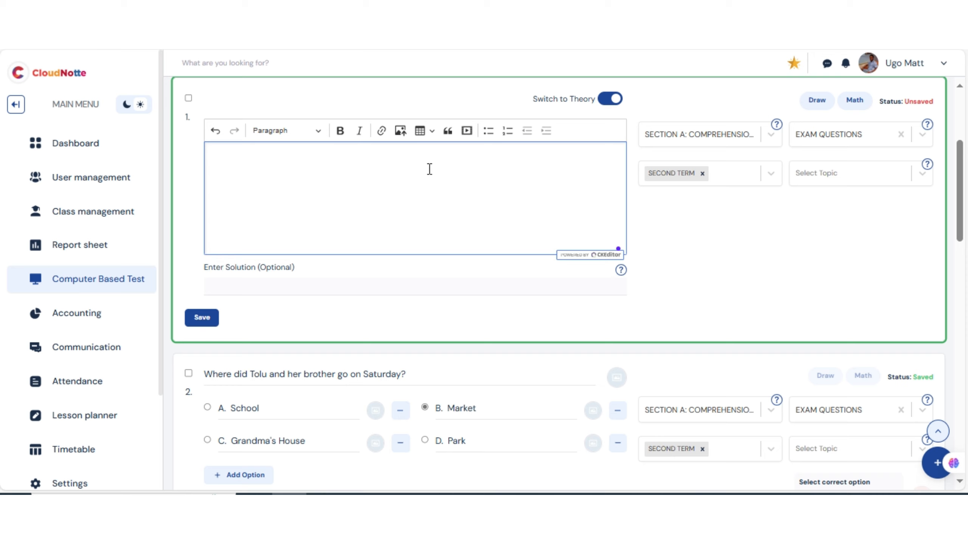
pyautogui.hotkey('ctrl', 'v')
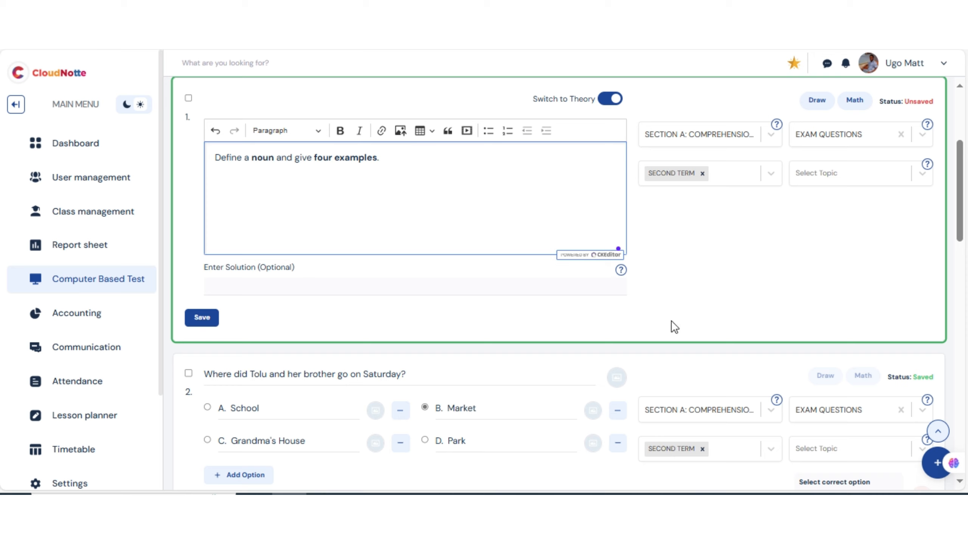
# Step: Save the theory question about nouns without entering the optional solution
pyautogui.click(737, 231)
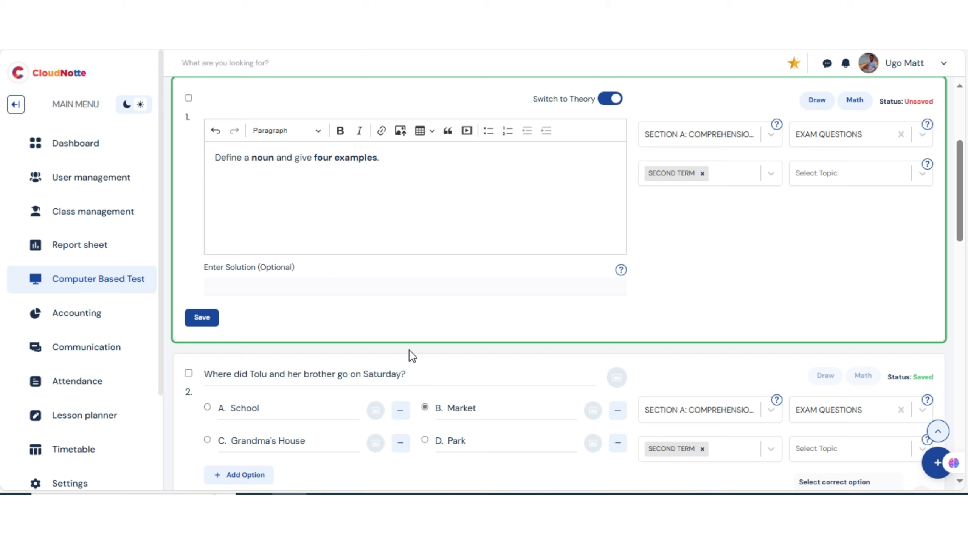
pyautogui.click(208, 320)
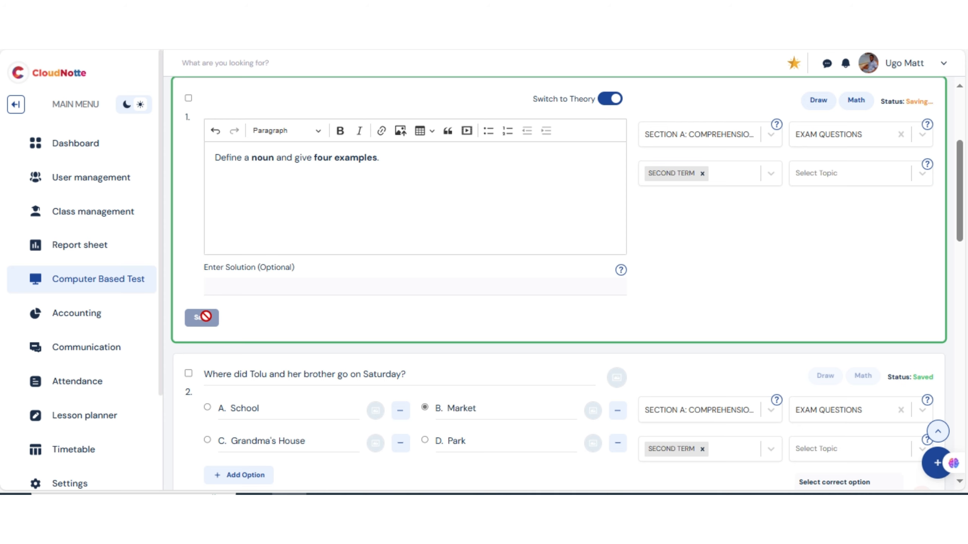